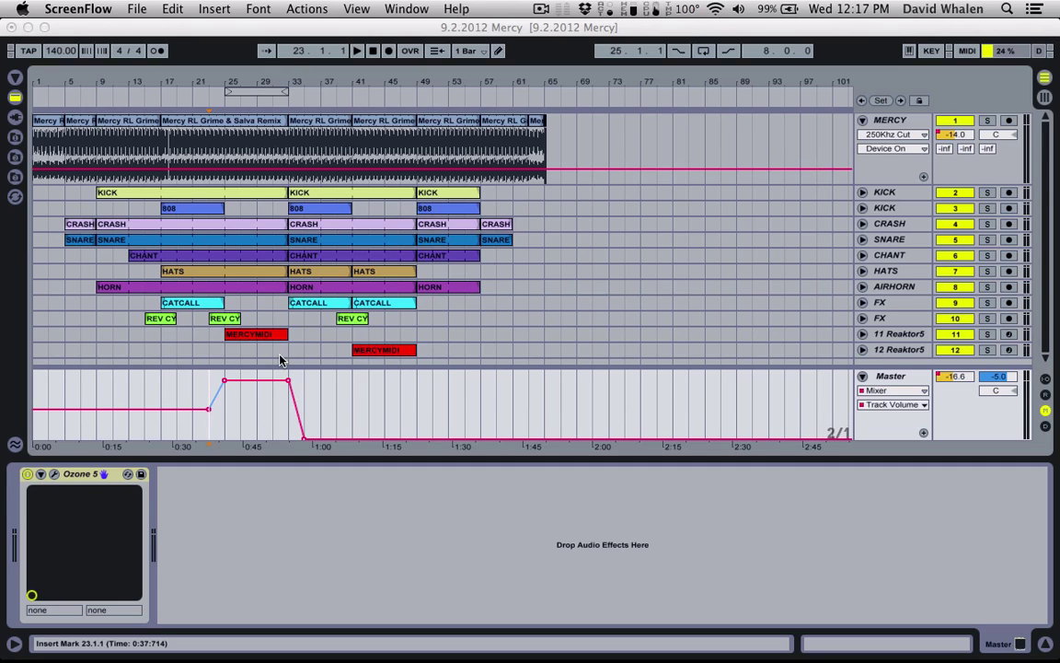
# Start playing the Mercy arrangement from the insert marker at bar 23
pyautogui.click(211, 378)
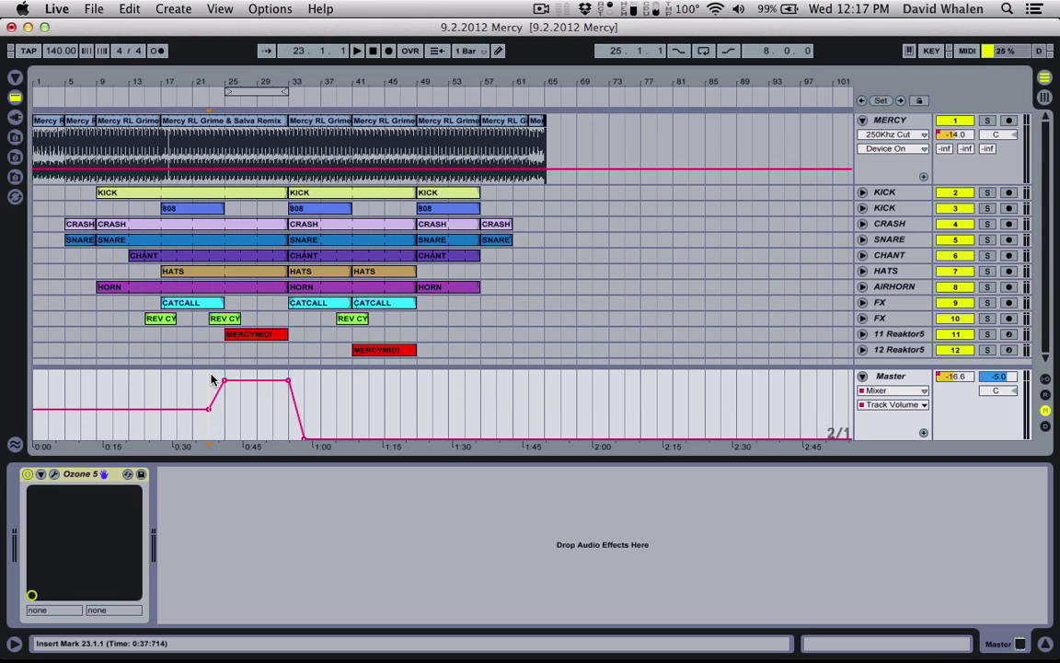
pyautogui.press('space')
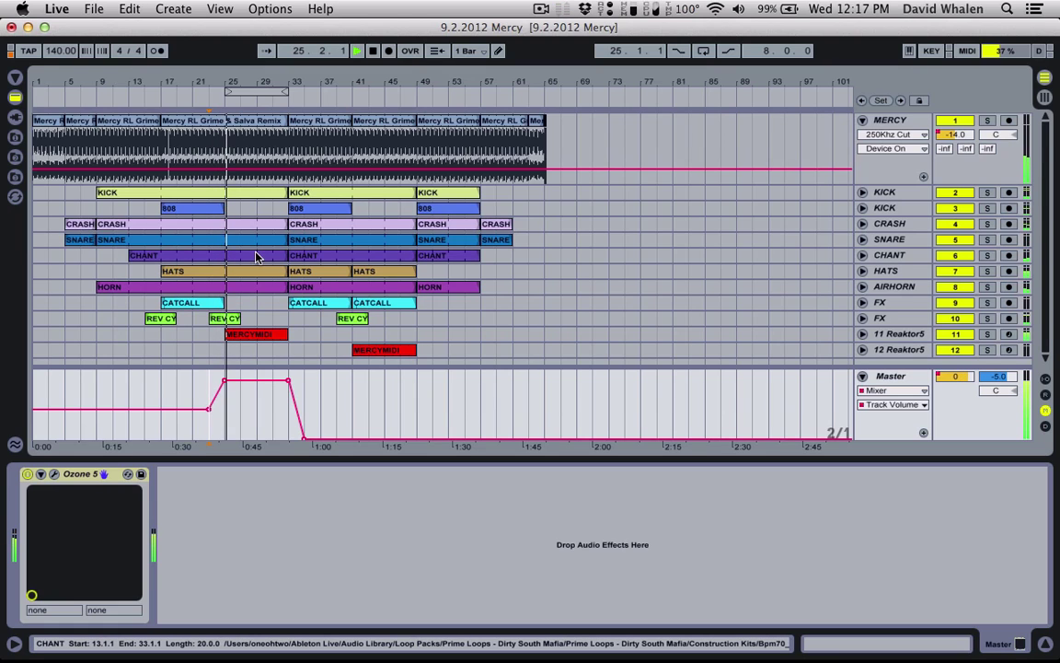
# Show the MERCYMIDI clip's notes folded to G3, D#3 and D3, then stop playback at bar 37
pyautogui.doubleClick(270, 336)
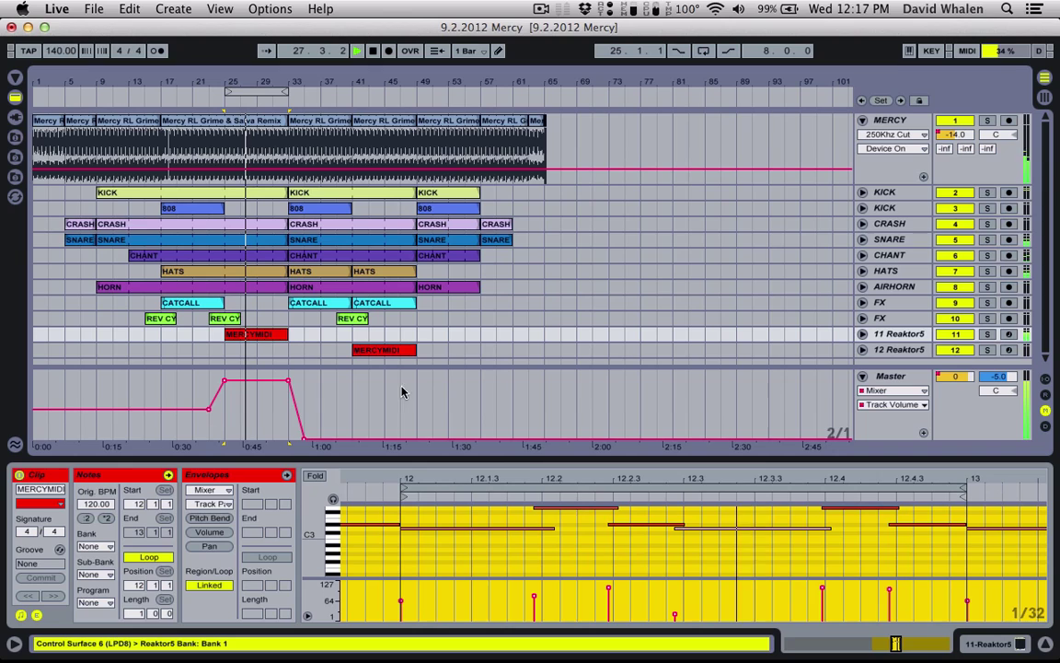
pyautogui.click(315, 475)
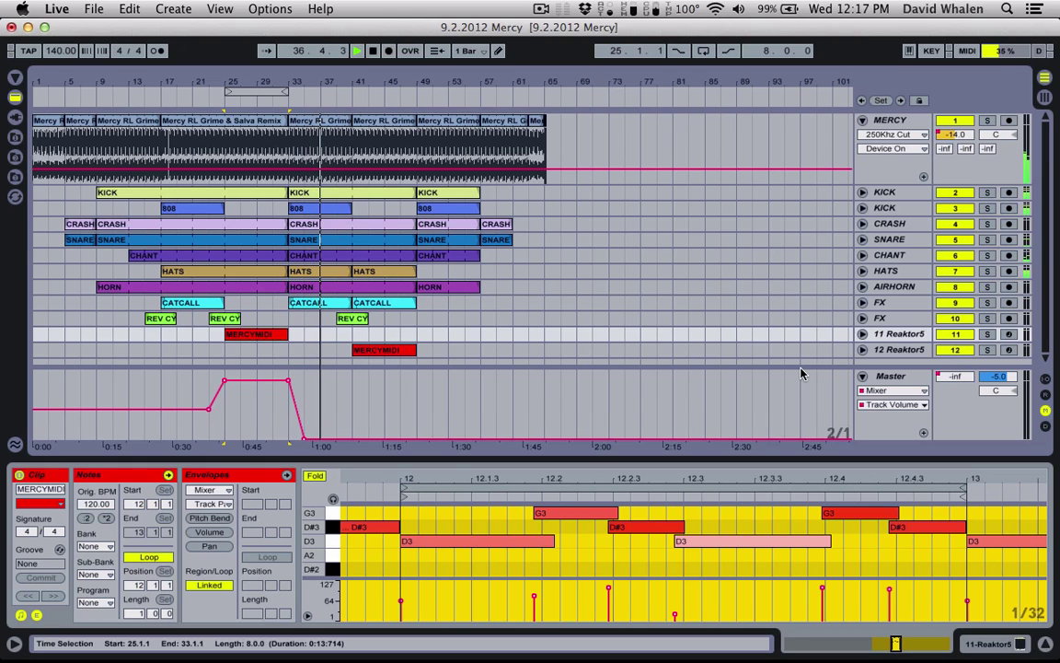
pyautogui.press('space')
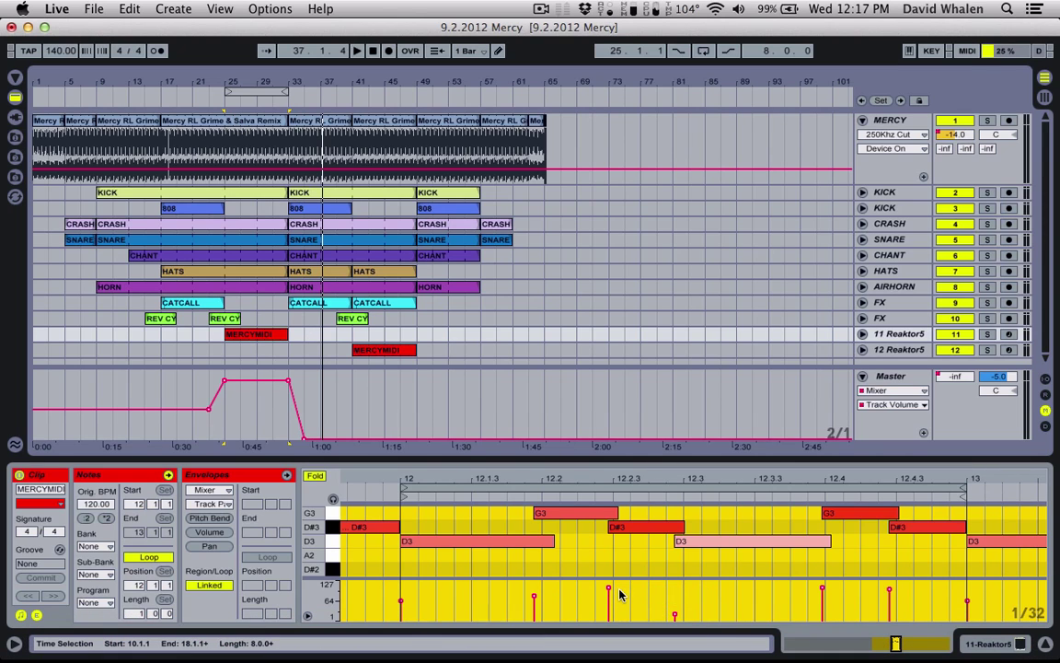
pyautogui.moveTo(782, 655)
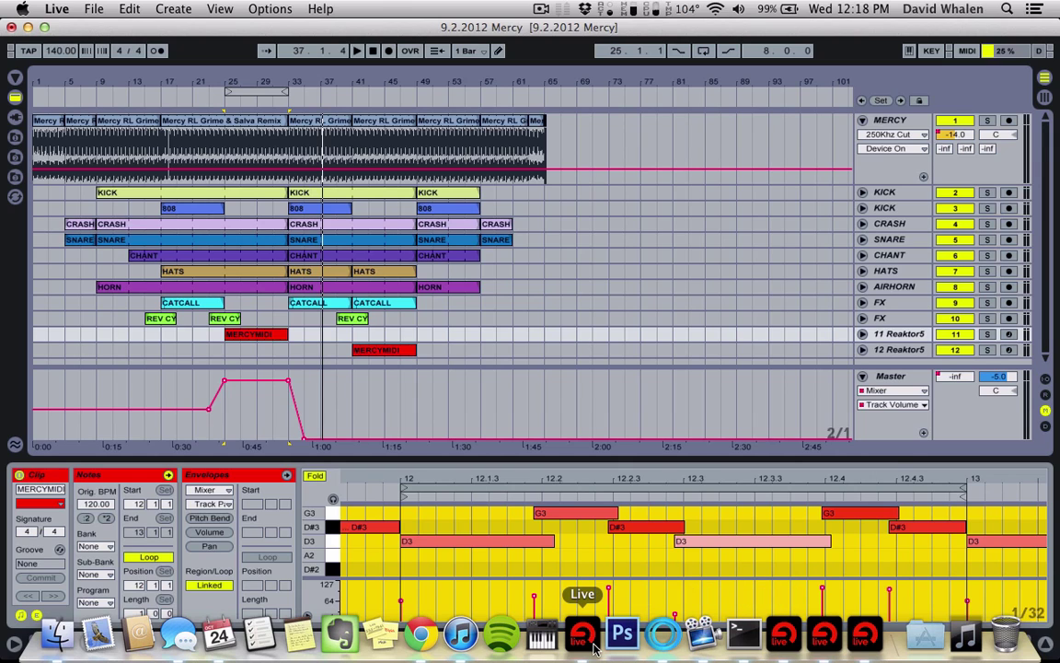
# Close the Terminal window and bring the second Live instance's Untitled set to the front
pyautogui.click(743, 634)
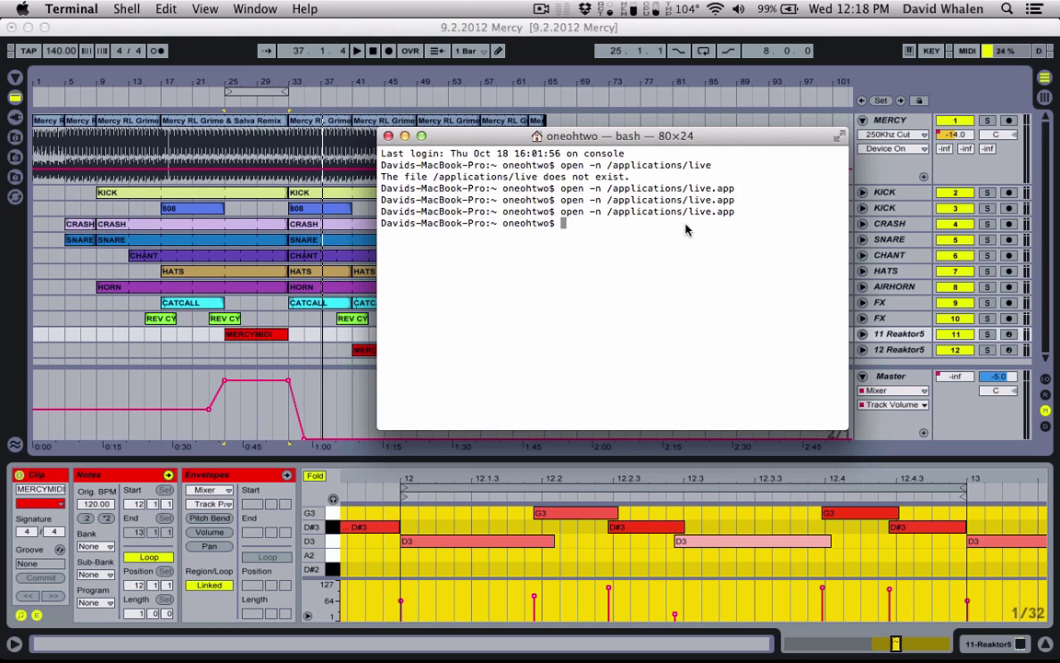
pyautogui.click(387, 136)
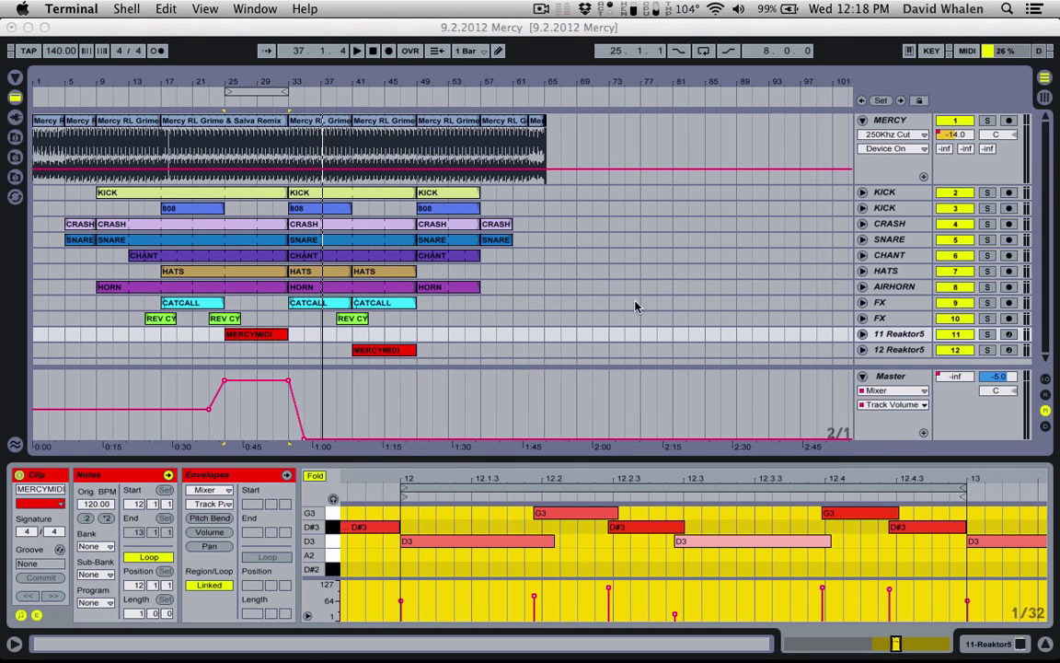
pyautogui.moveTo(844, 633)
pyautogui.click(787, 633)
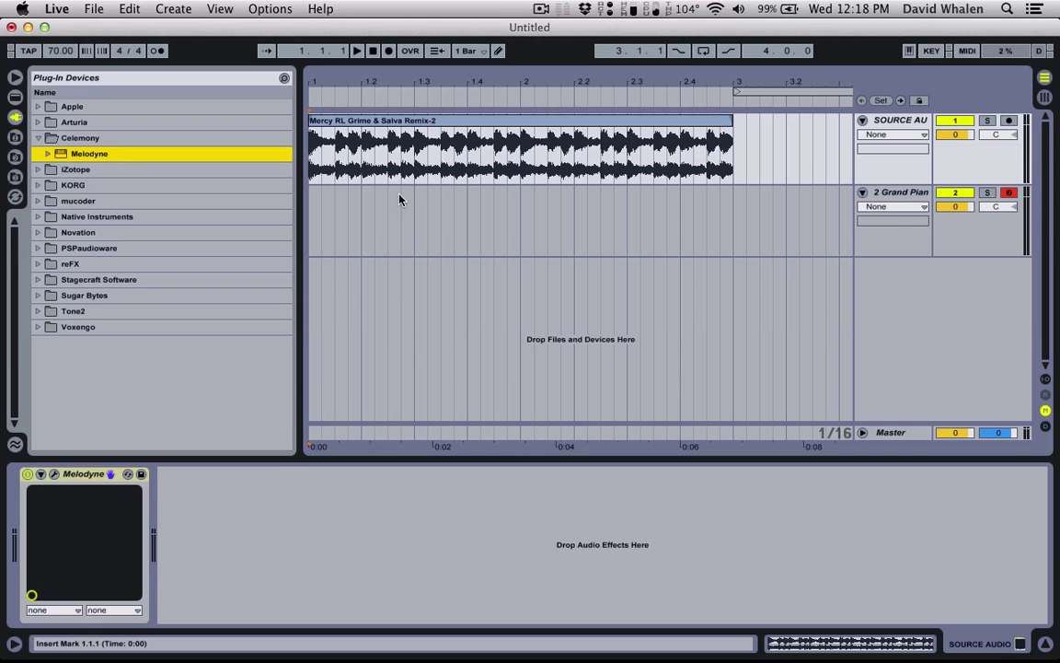
# Audition the original Mercy loop and select the Mercy audio clip
pyautogui.click(313, 197)
pyautogui.press('space')
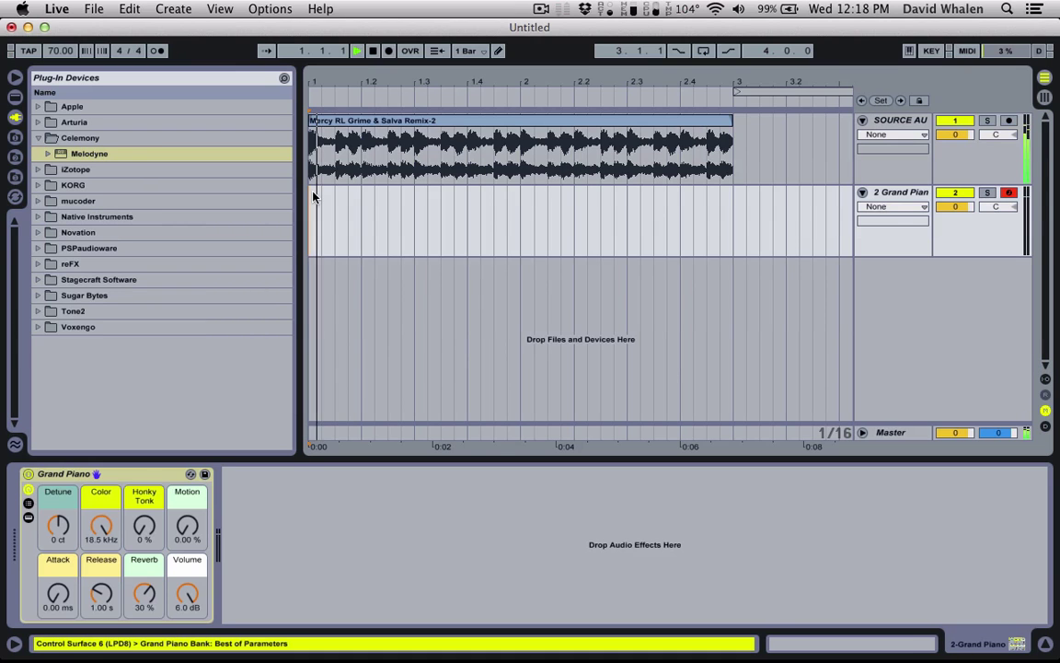
pyautogui.click(368, 120)
pyautogui.press('space')
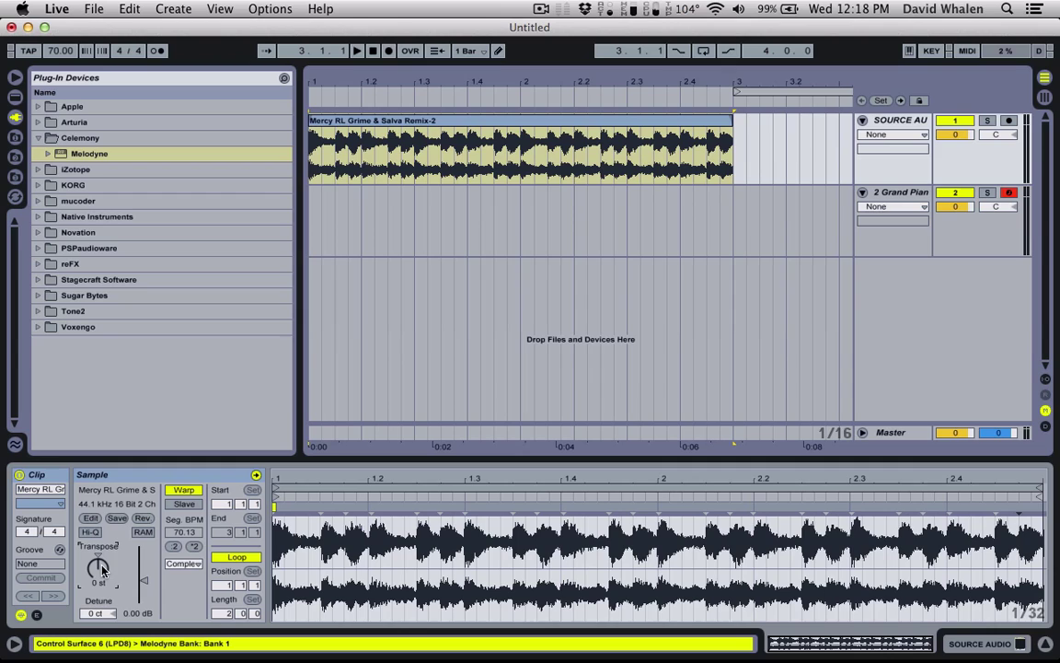
# Transpose the Mercy clip up 6 semitones, audition it, and load Melodyne on the source audio track
pyautogui.moveTo(98, 568); pyautogui.dragTo(98, 558)
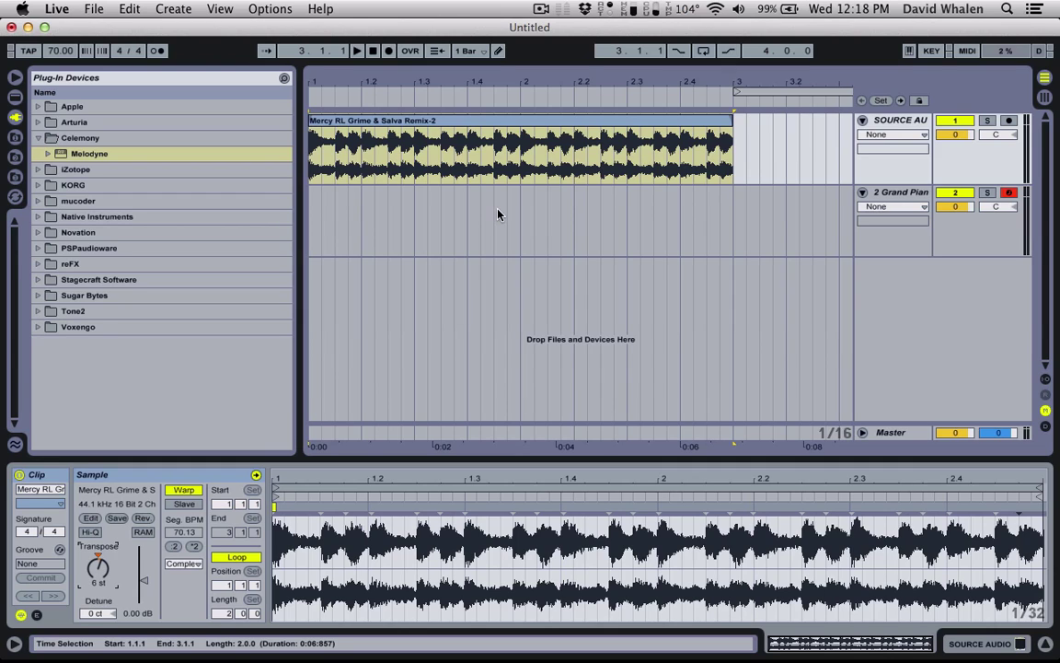
pyautogui.press('space')
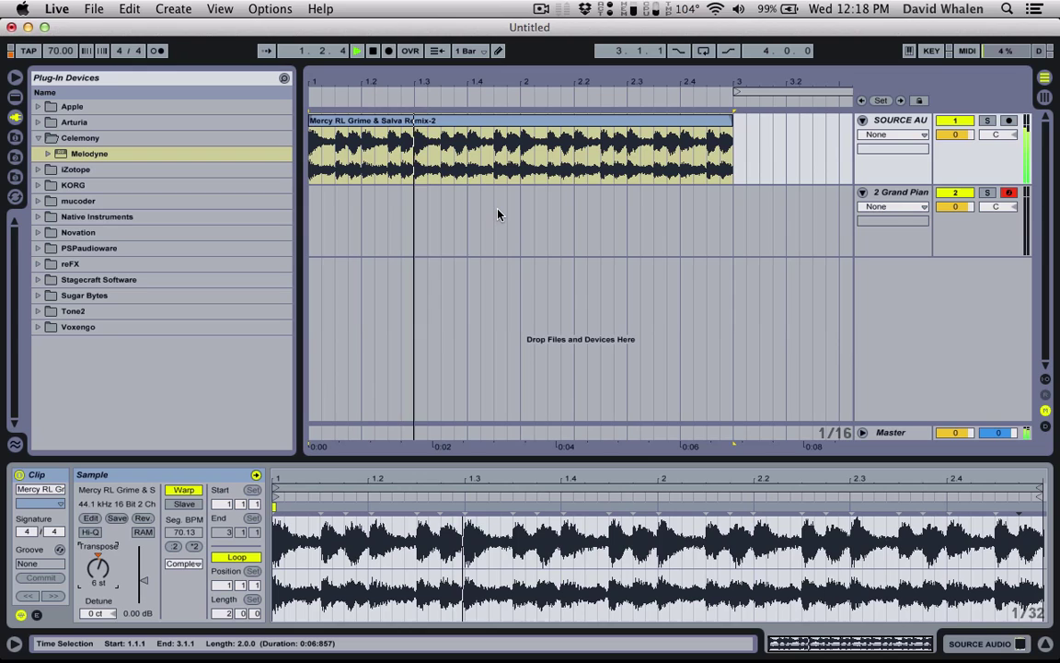
pyautogui.press('space')
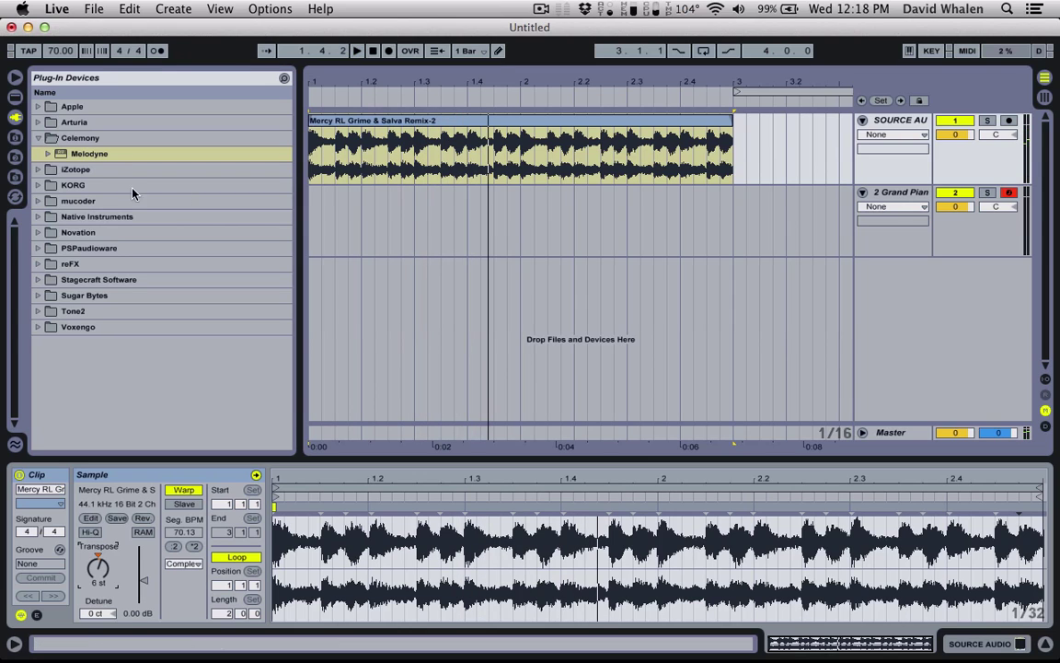
pyautogui.click(68, 157)
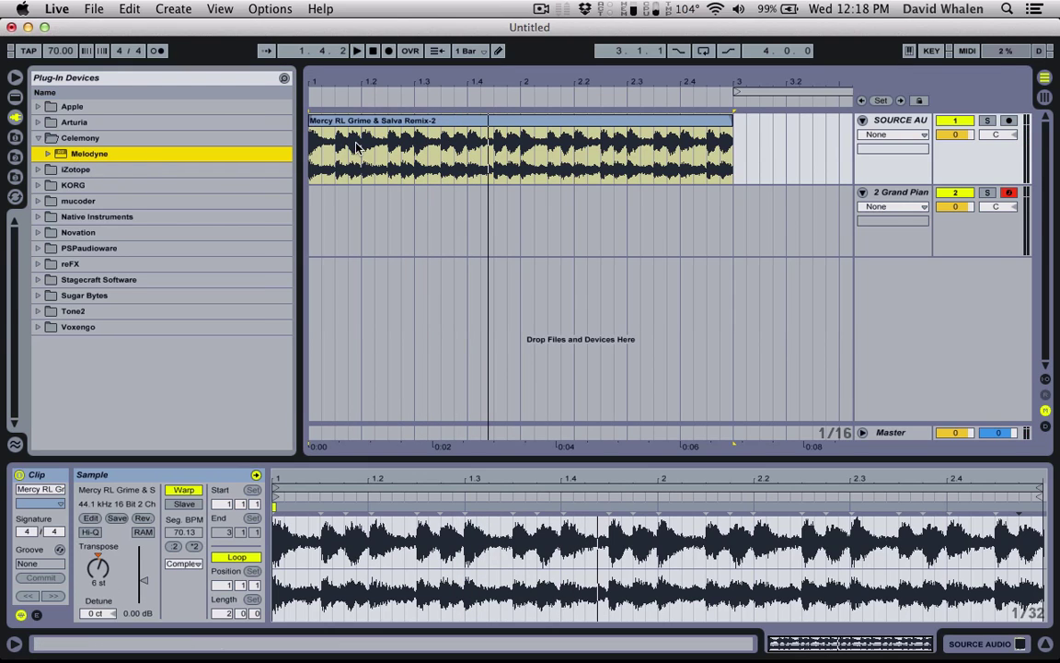
pyautogui.press('Return')
# Set Melodic as Melodyne's default detection algorithm under Algorithm > Set as Default
pyautogui.moveTo(291, 66); pyautogui.dragTo(303, 32)
pyautogui.click(161, 41)
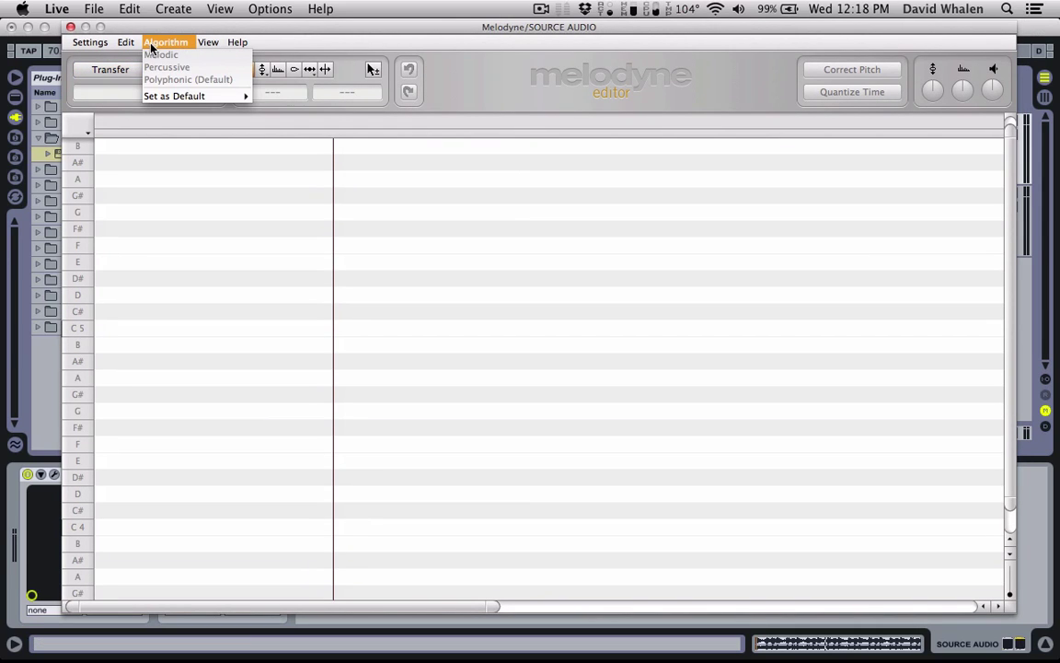
pyautogui.moveTo(179, 97)
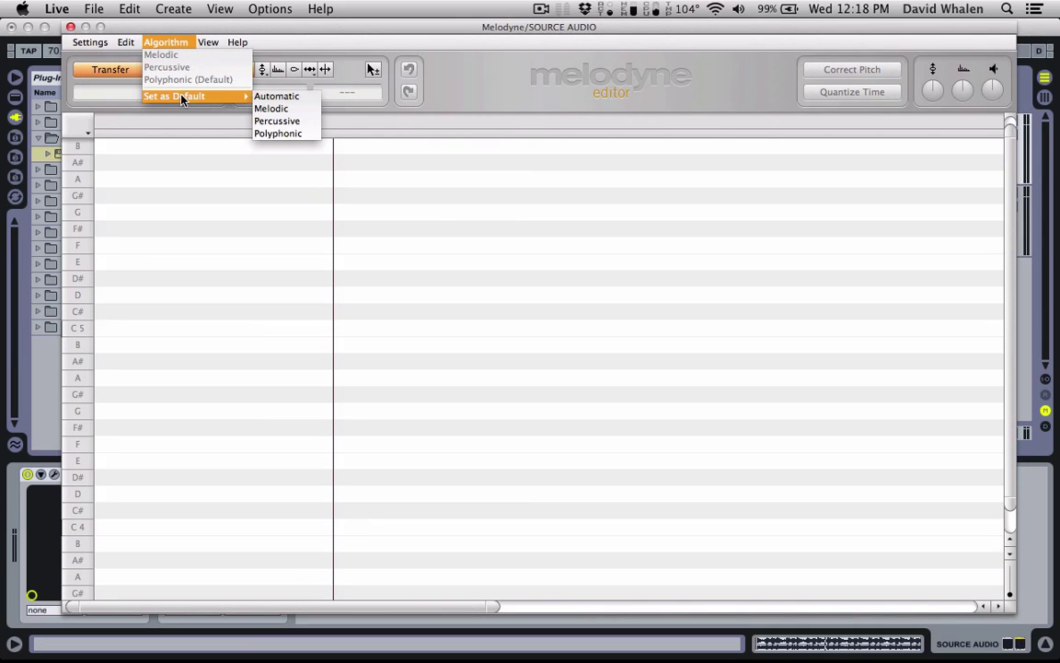
pyautogui.click(292, 110)
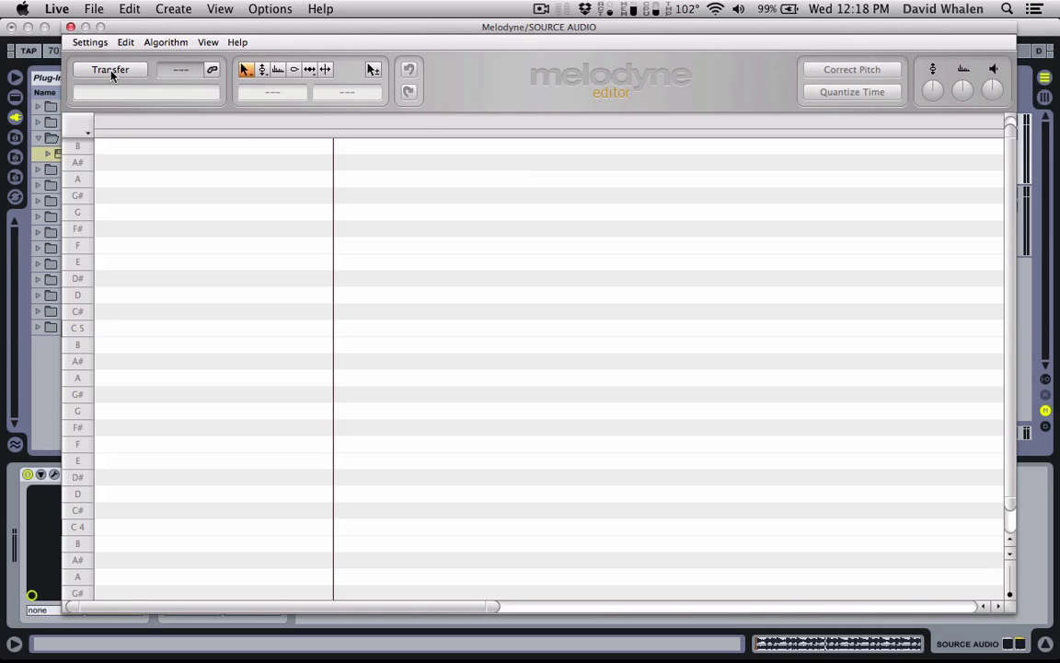
# Play the Mercy loop through once so Melodyne transfers it as melodic notes around G#4, C#5 and A
pyautogui.moveTo(154, 34); pyautogui.dragTo(343, 262)
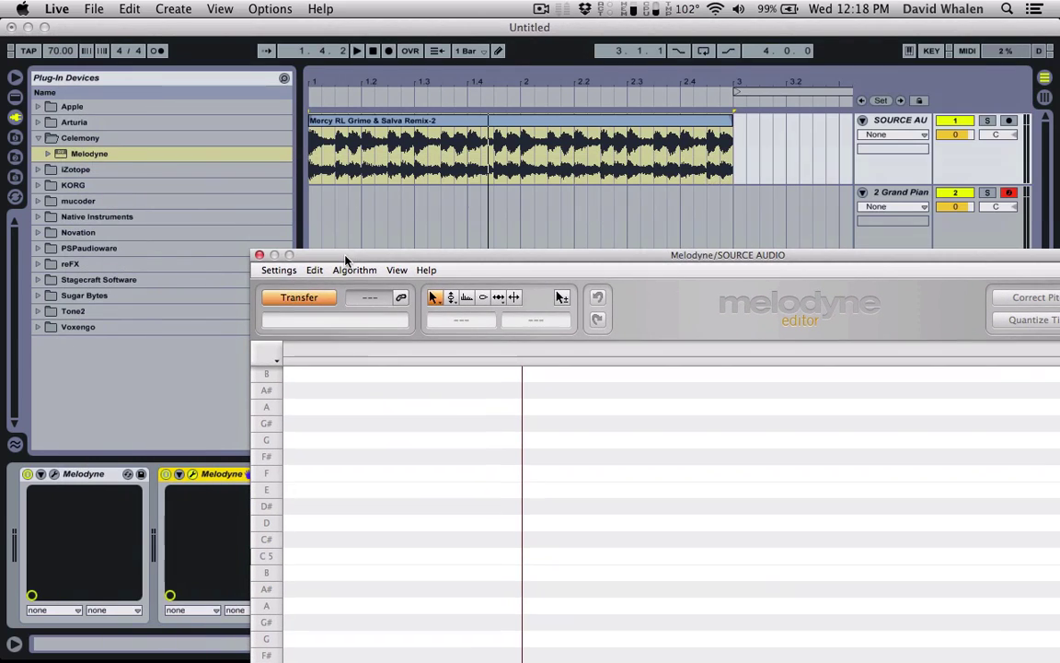
pyautogui.click(377, 57)
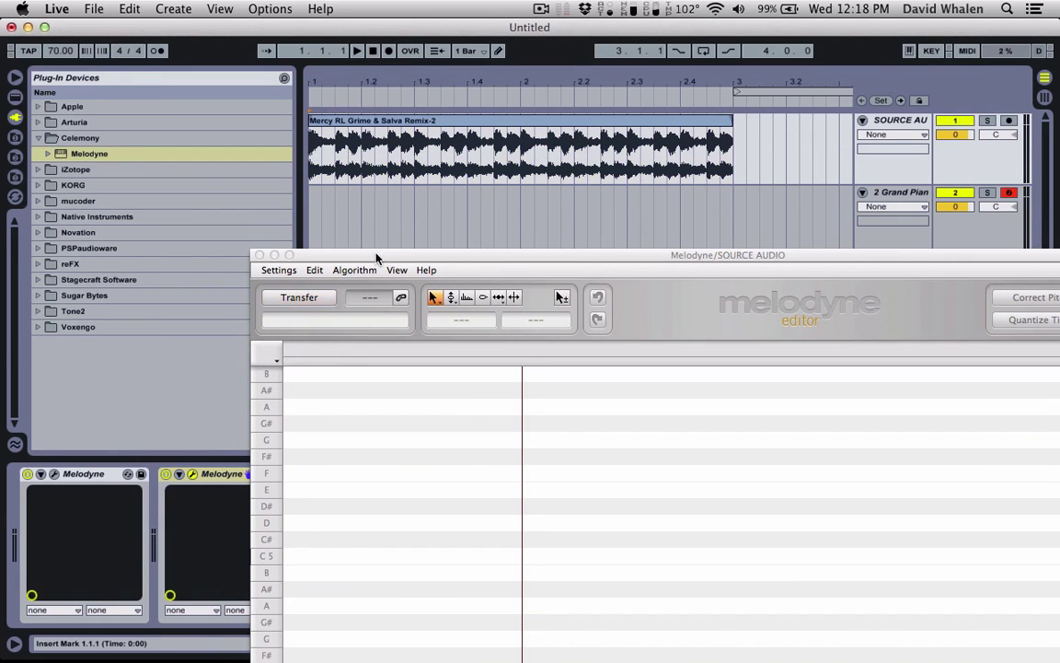
pyautogui.moveTo(377, 260); pyautogui.dragTo(341, 158)
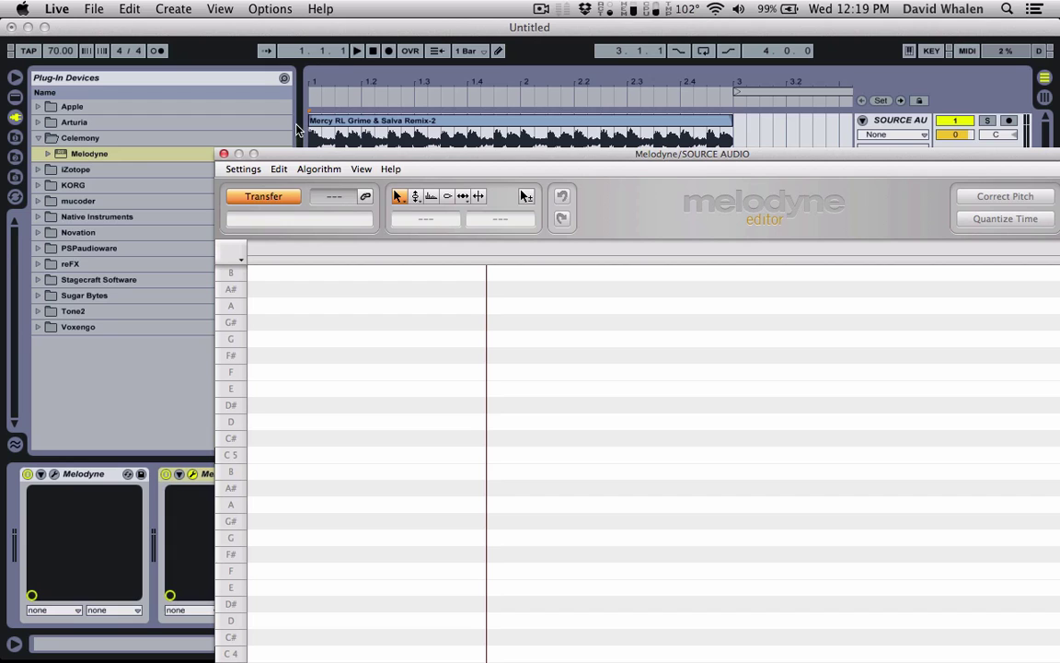
pyautogui.click(357, 51)
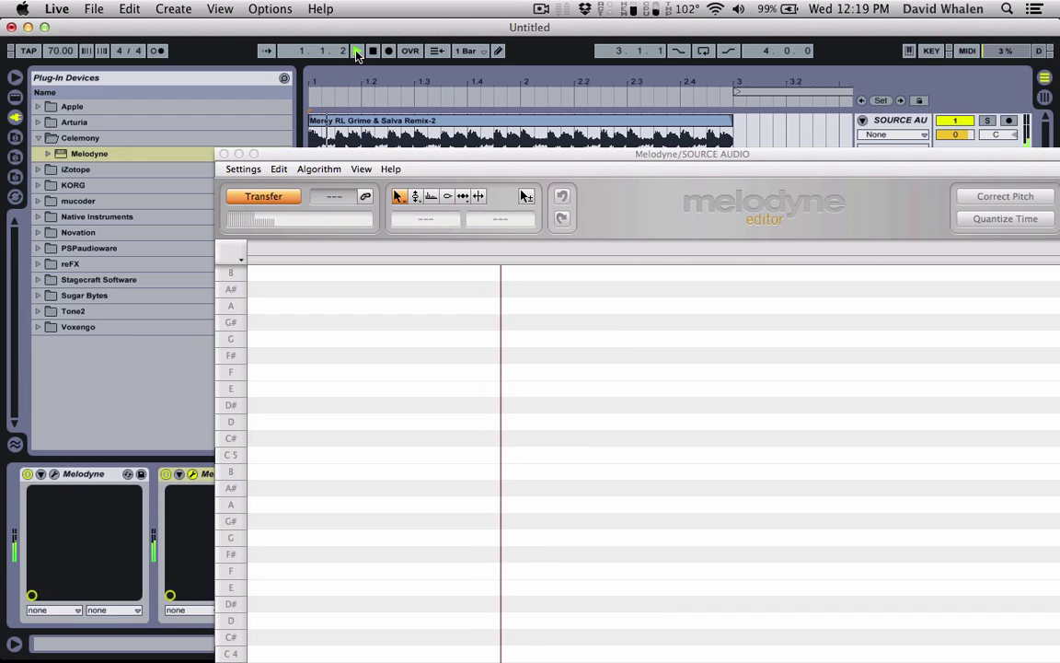
pyautogui.moveTo(513, 161); pyautogui.dragTo(434, 202)
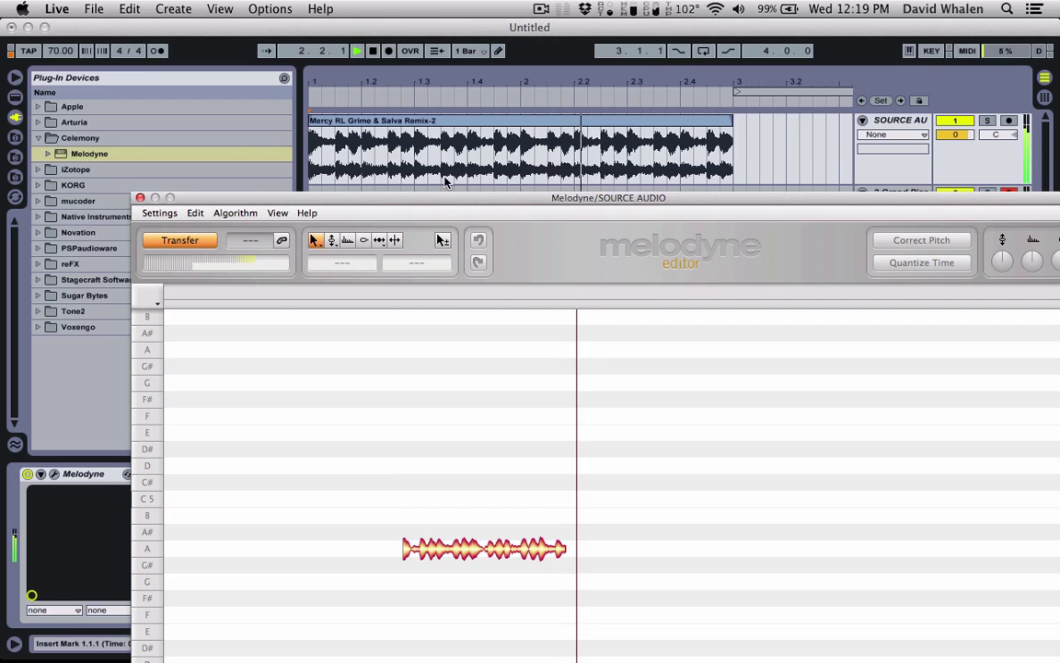
pyautogui.click(374, 52)
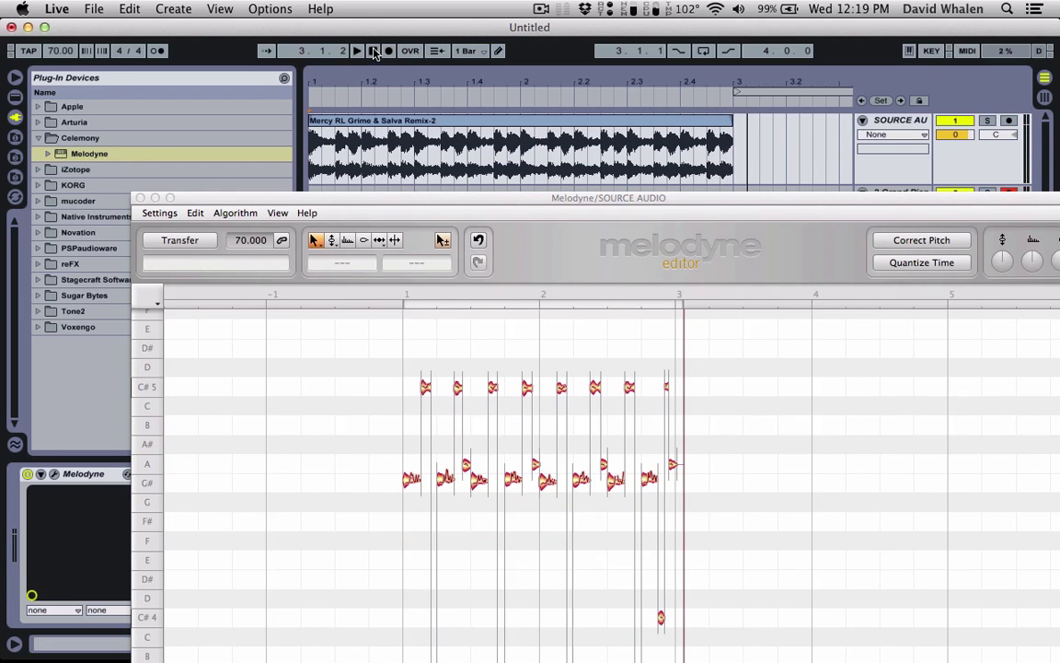
pyautogui.moveTo(396, 198); pyautogui.dragTo(375, 54)
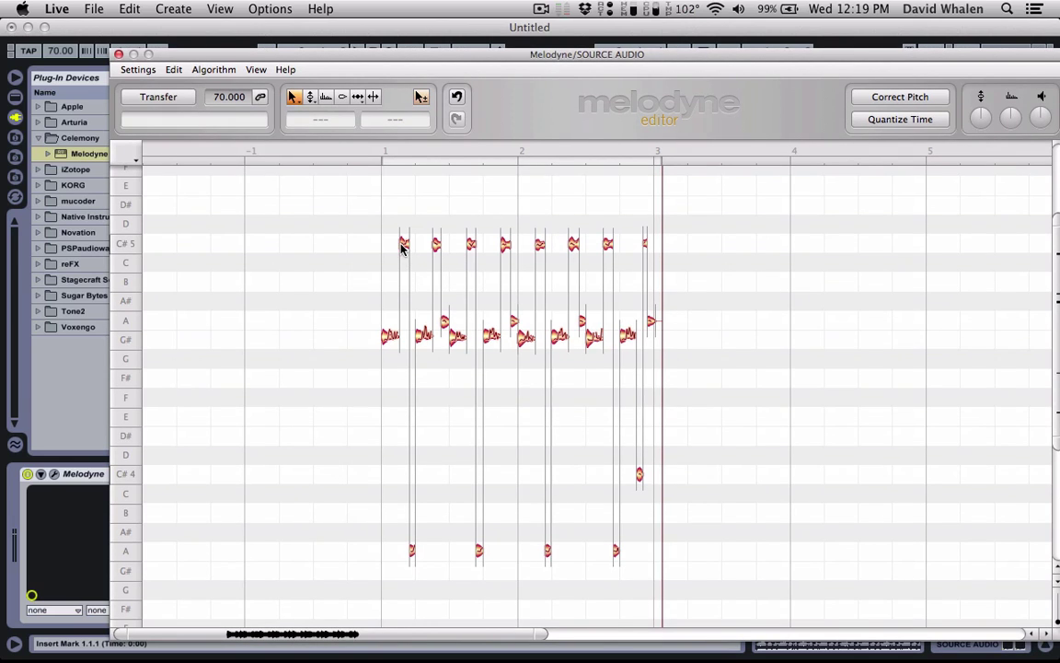
pyautogui.click(387, 338)
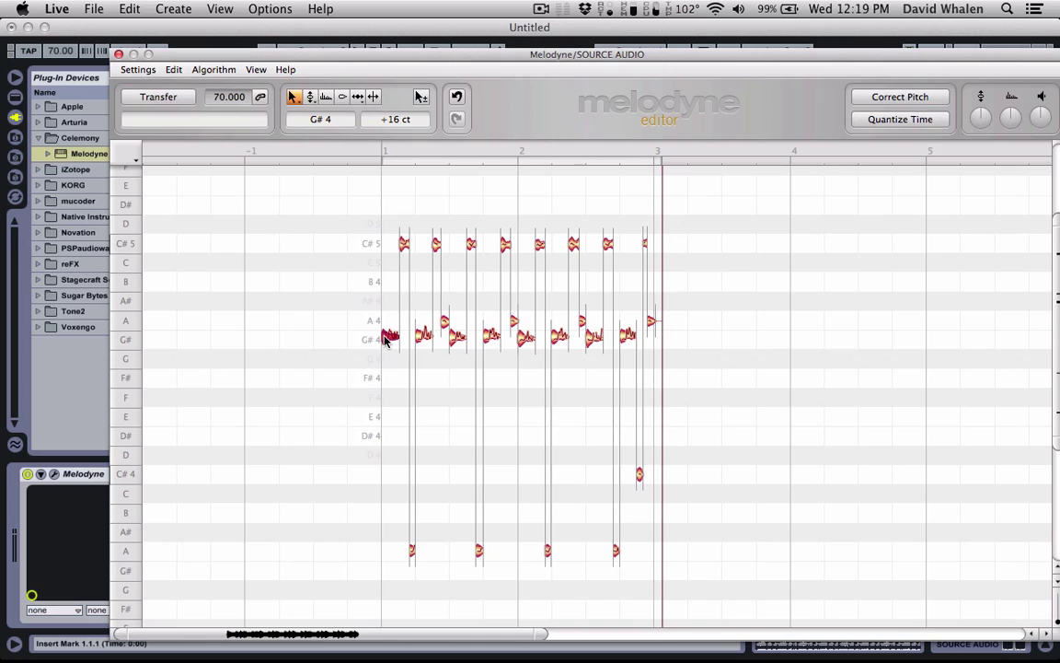
pyautogui.click(403, 243)
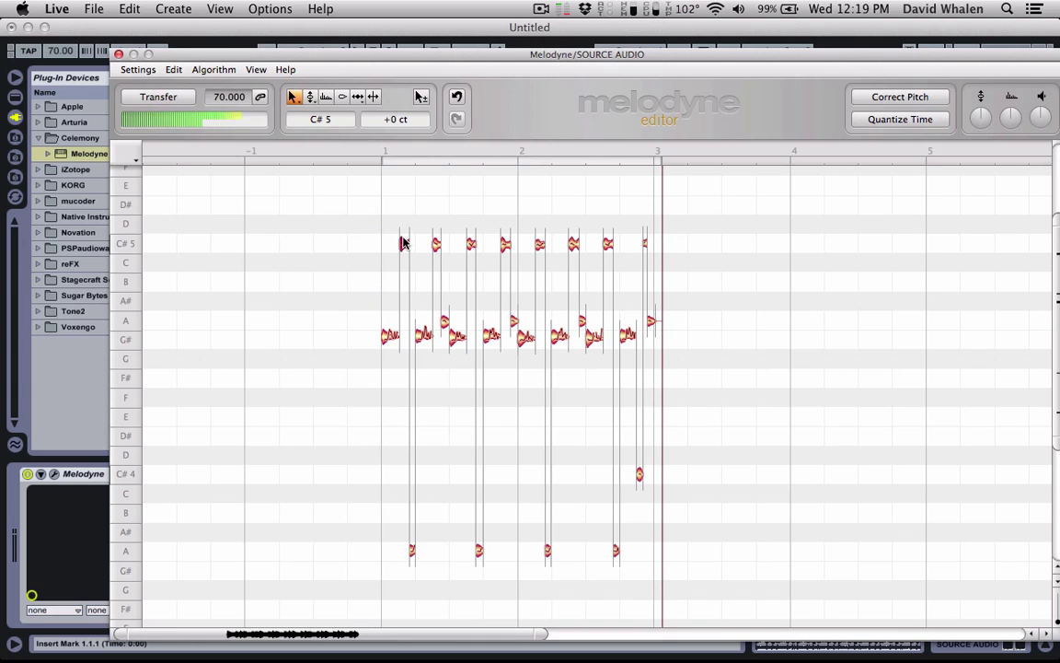
pyautogui.click(423, 335)
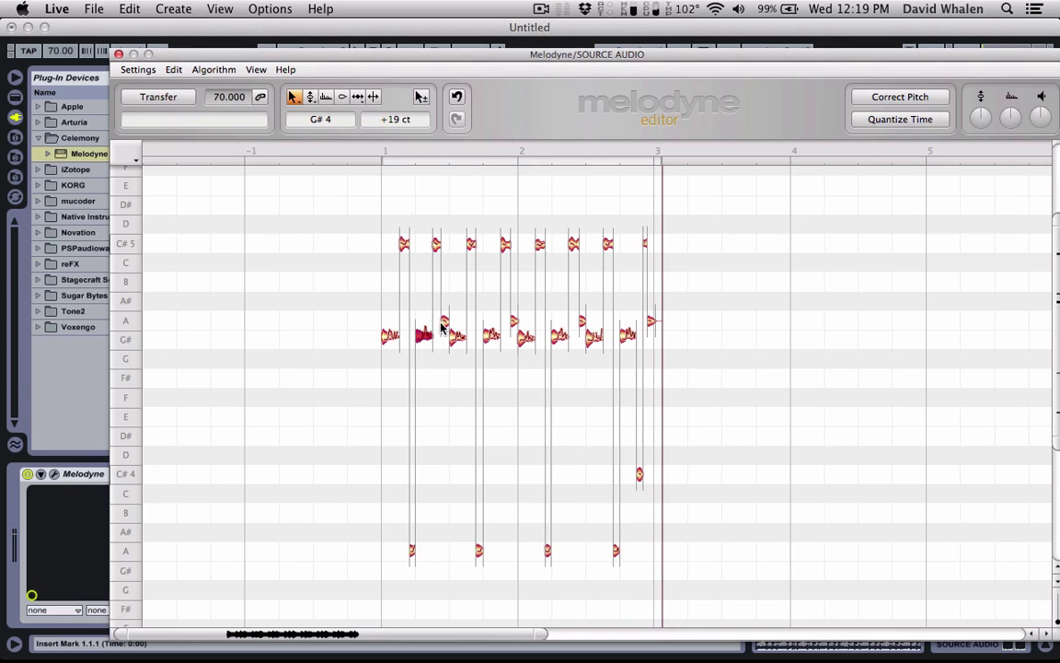
pyautogui.click(451, 342)
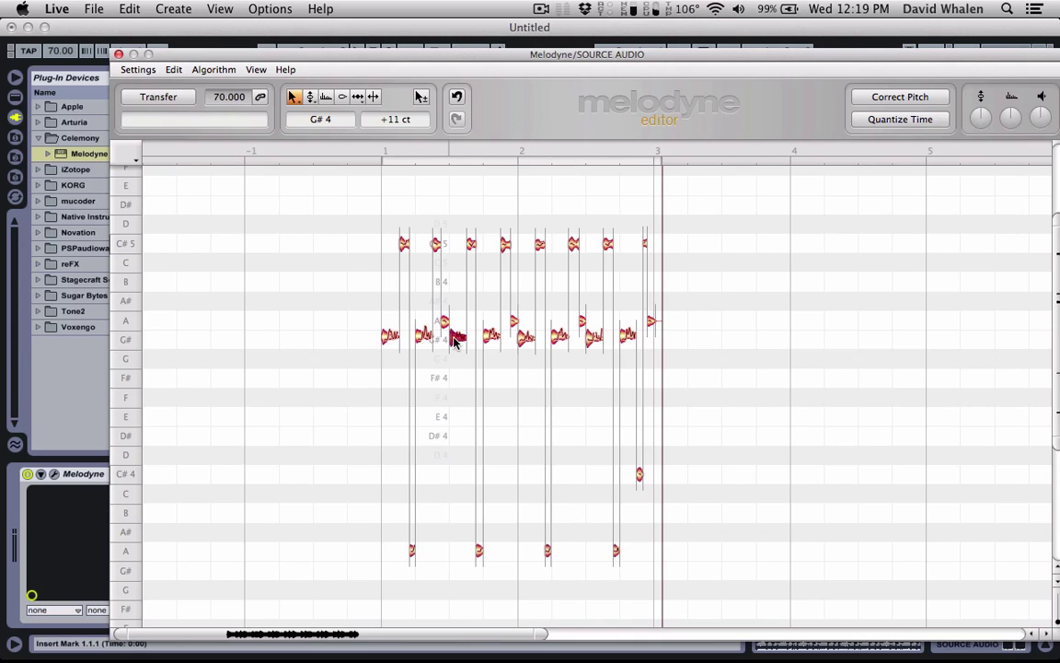
pyautogui.click(392, 338)
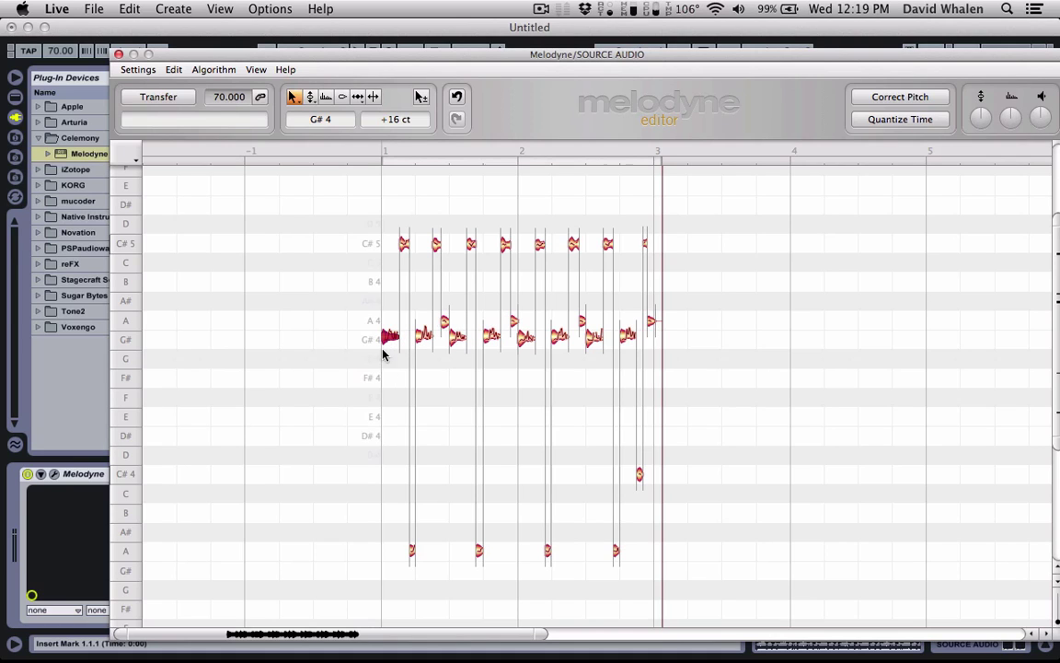
pyautogui.click(310, 97)
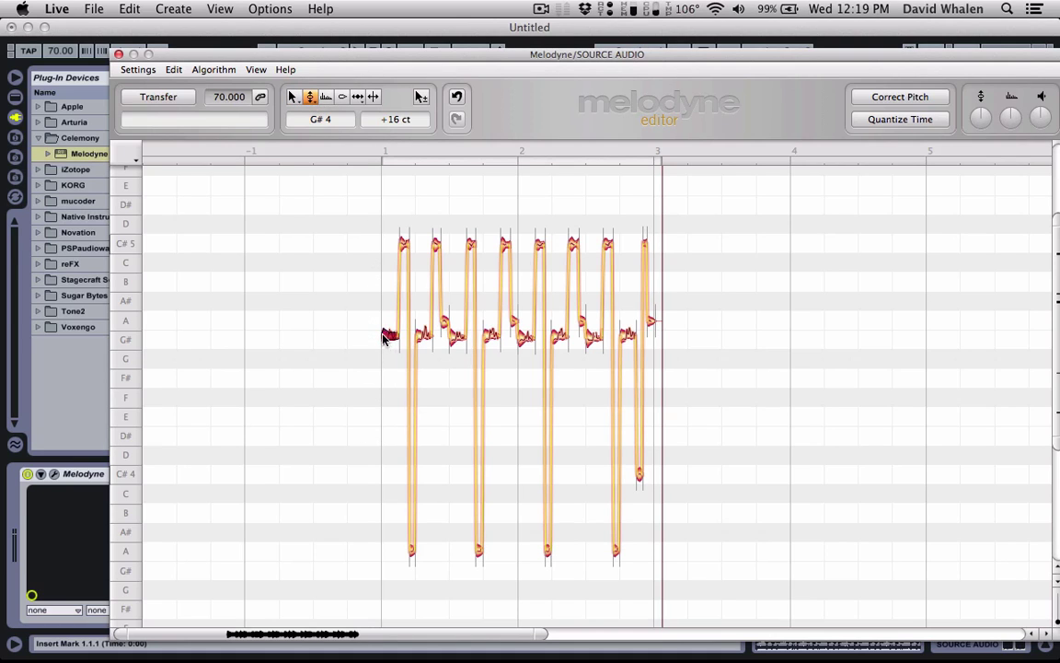
pyautogui.moveTo(385, 336); pyautogui.dragTo(387, 397)
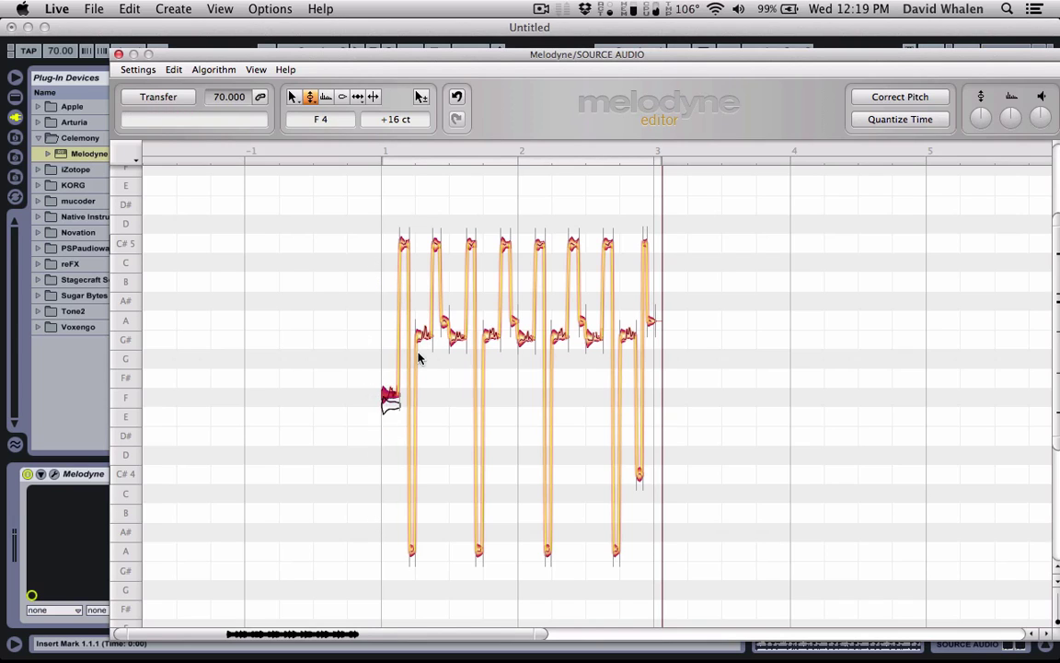
pyautogui.press('super+z')
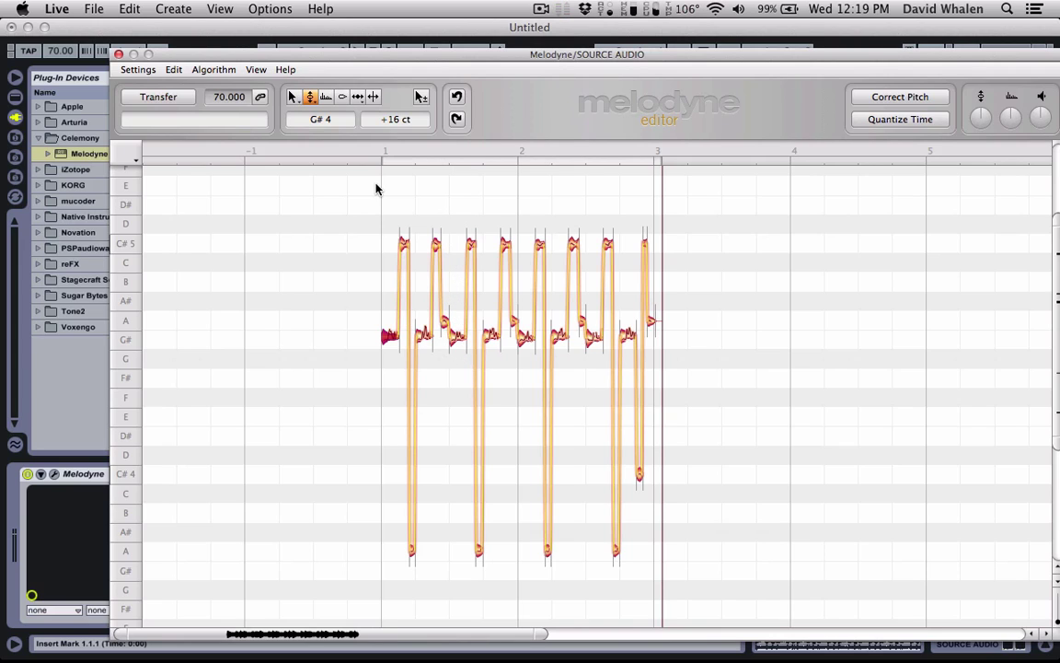
pyautogui.click(293, 98)
pyautogui.click(386, 224)
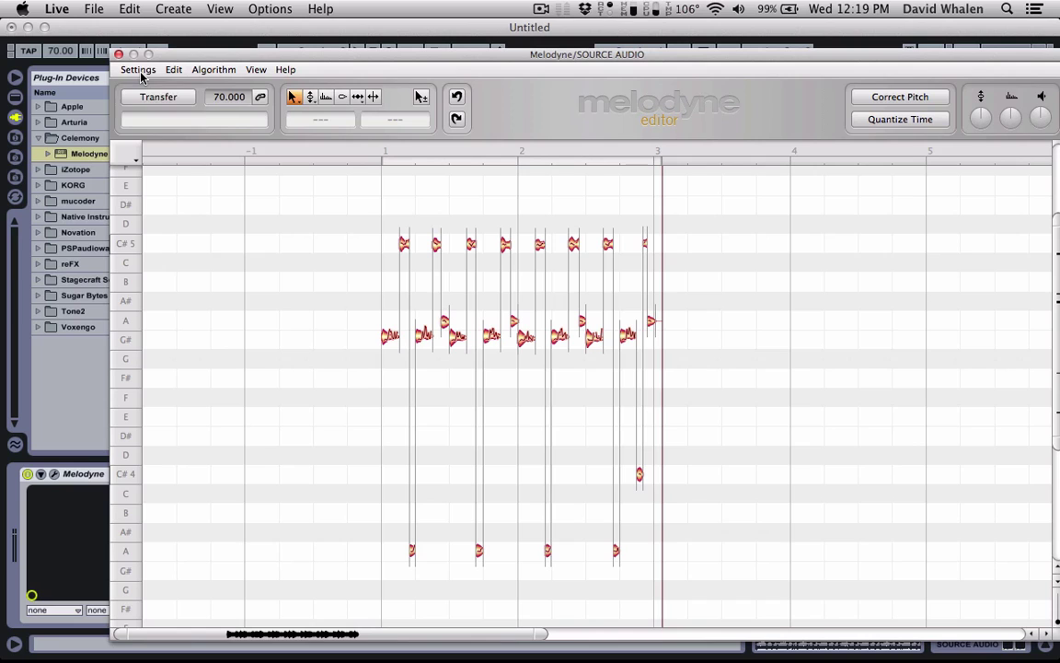
# Save Melodyne's notes as 'MERCY MIDI' in the Desktop's MELODYNE TUTORIAL FILES folder
pyautogui.click(139, 70)
pyautogui.click(146, 93)
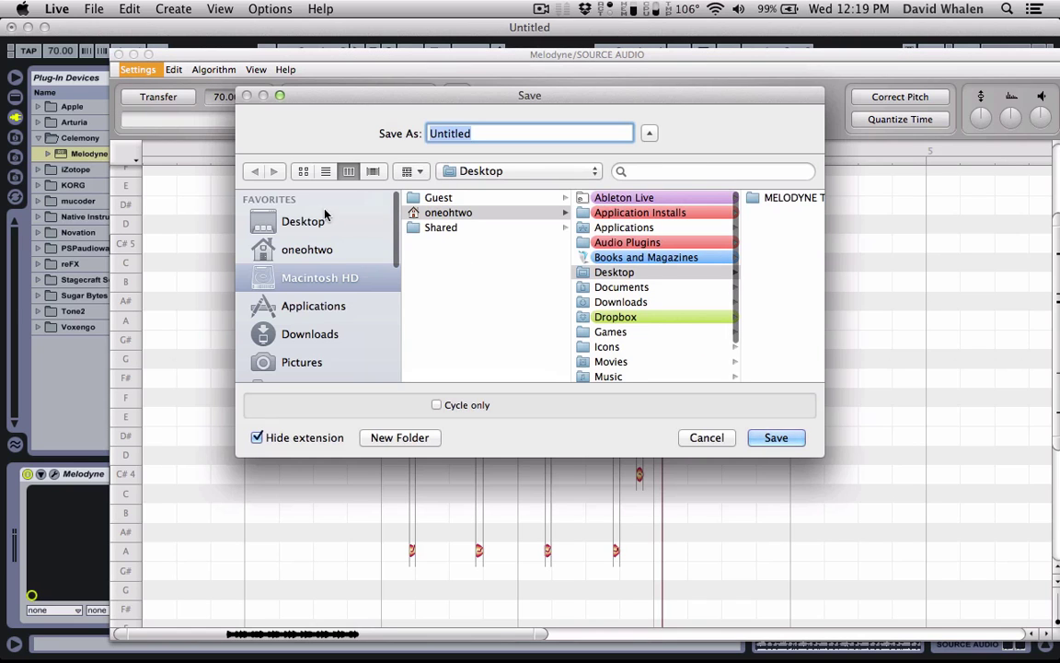
pyautogui.click(322, 222)
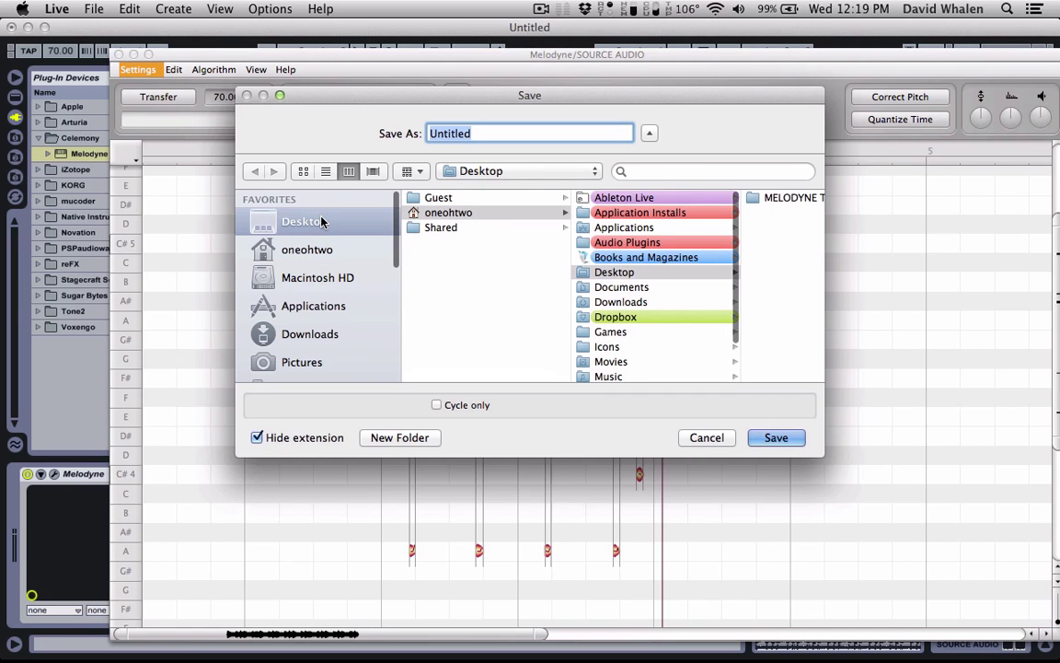
pyautogui.write('MER')
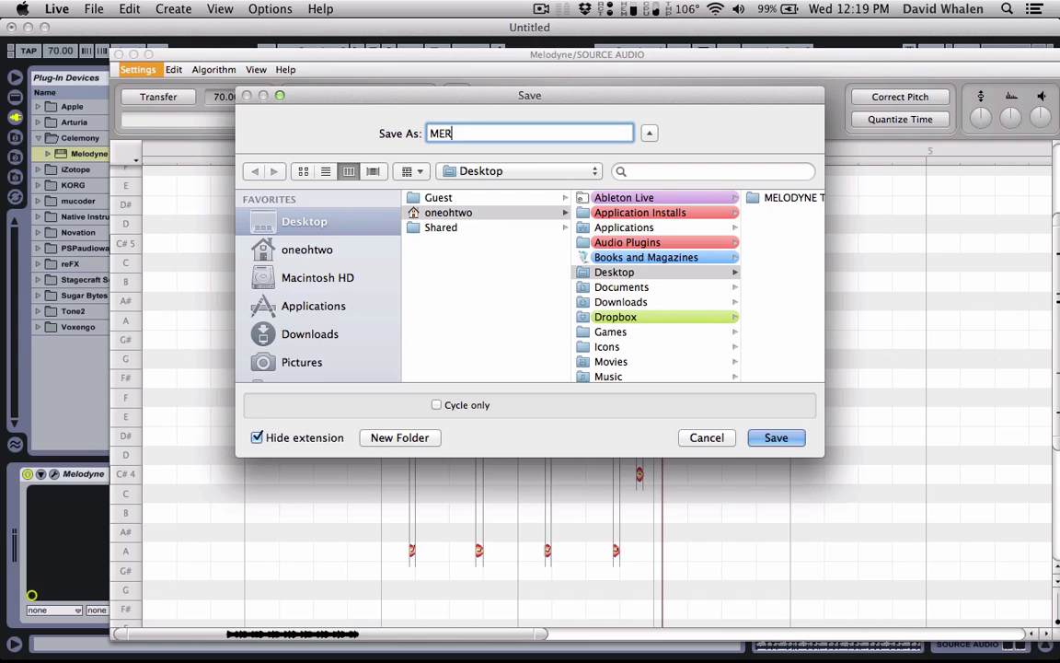
pyautogui.write('CY MIDI')
pyautogui.click(773, 199)
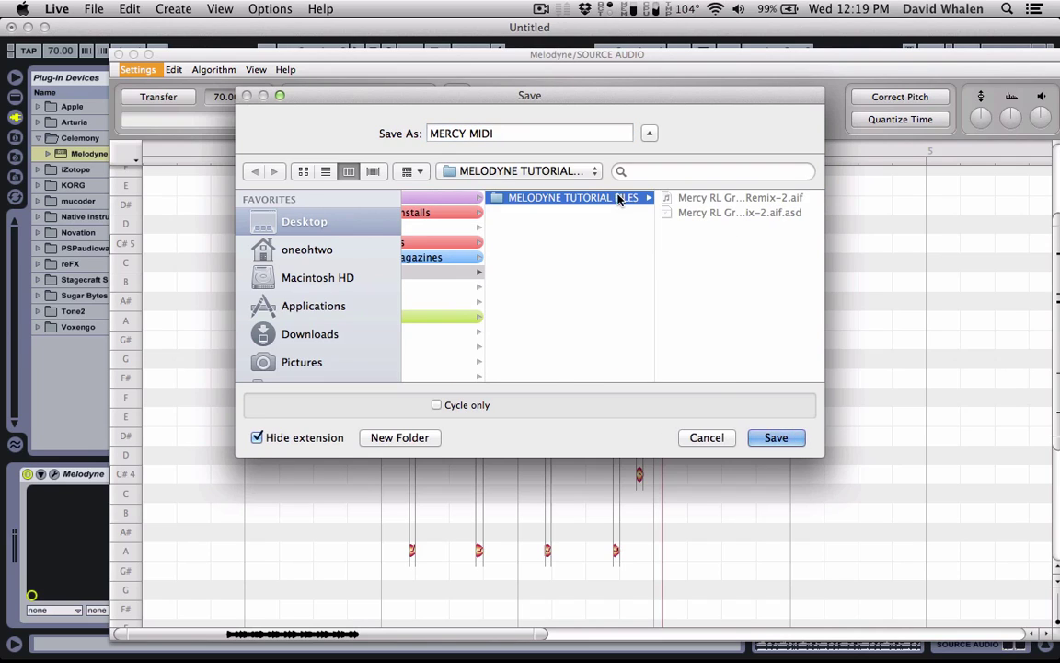
pyautogui.click(763, 438)
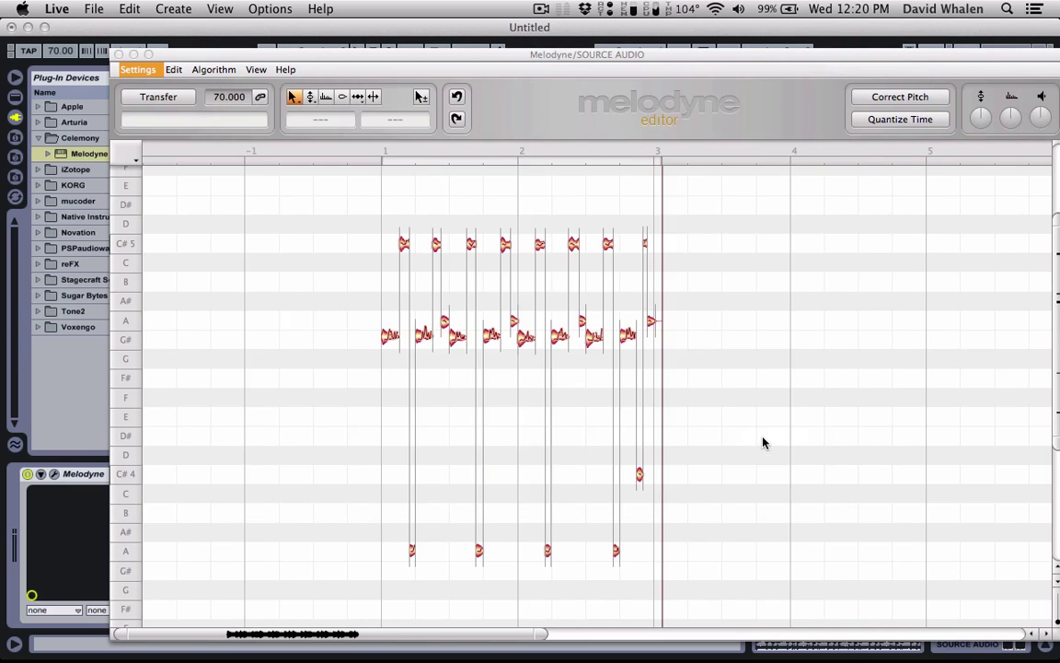
# Close Melodyne and place MERCY MIDI.mid from MELODYNE TUTORIAL FILES at the start of the Grand Piano track
pyautogui.click(118, 54)
pyautogui.click(874, 192)
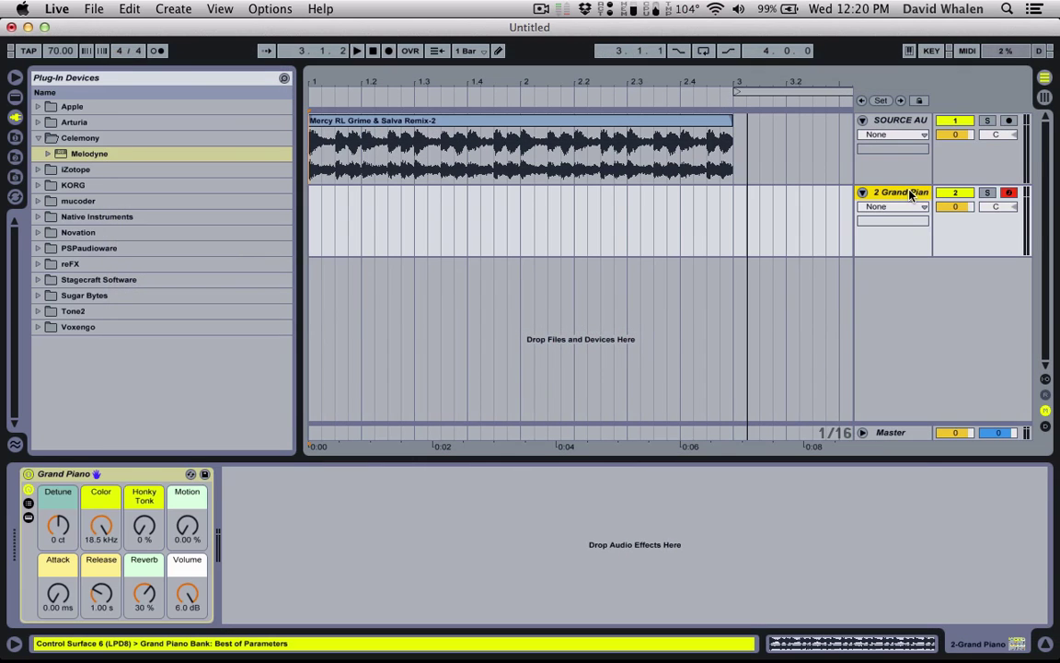
pyautogui.click(907, 174)
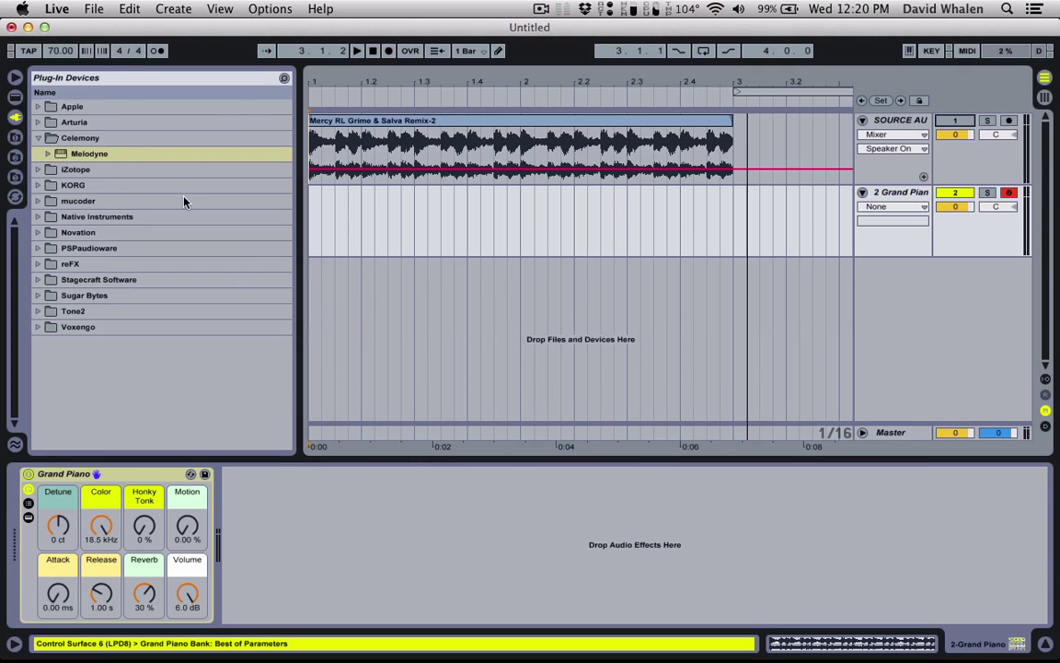
pyautogui.click(15, 77)
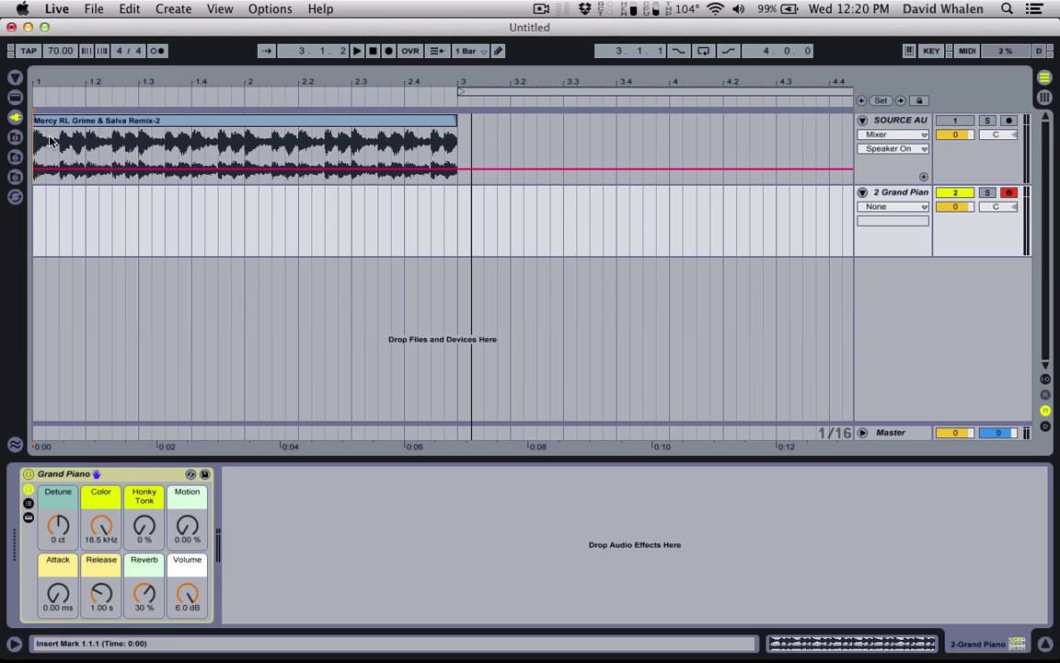
pyautogui.click(15, 137)
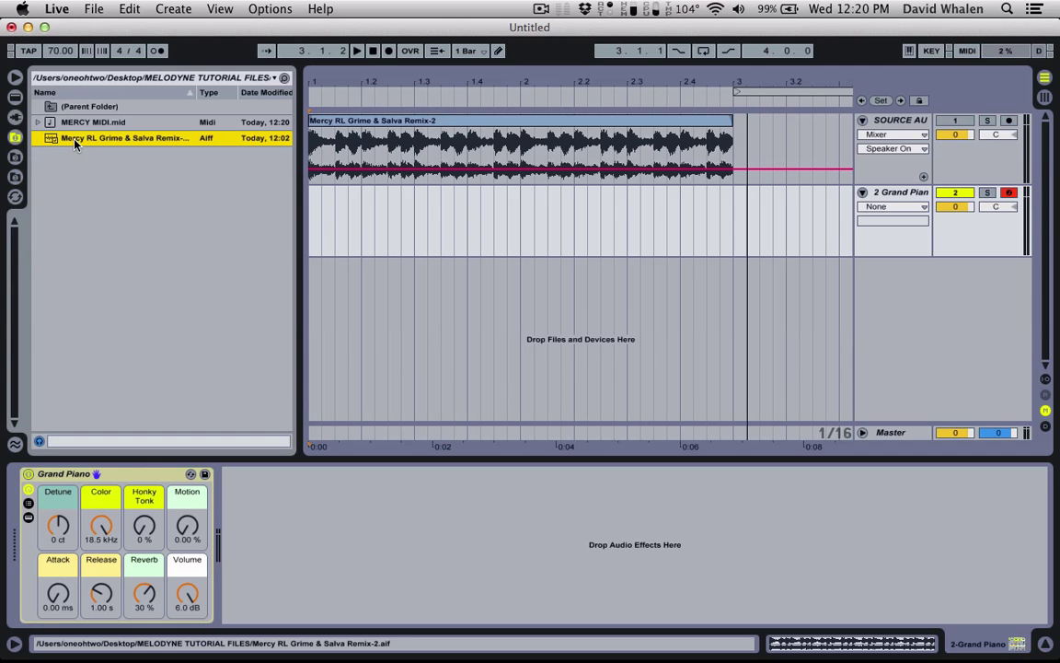
pyautogui.click(36, 122)
pyautogui.click(66, 137)
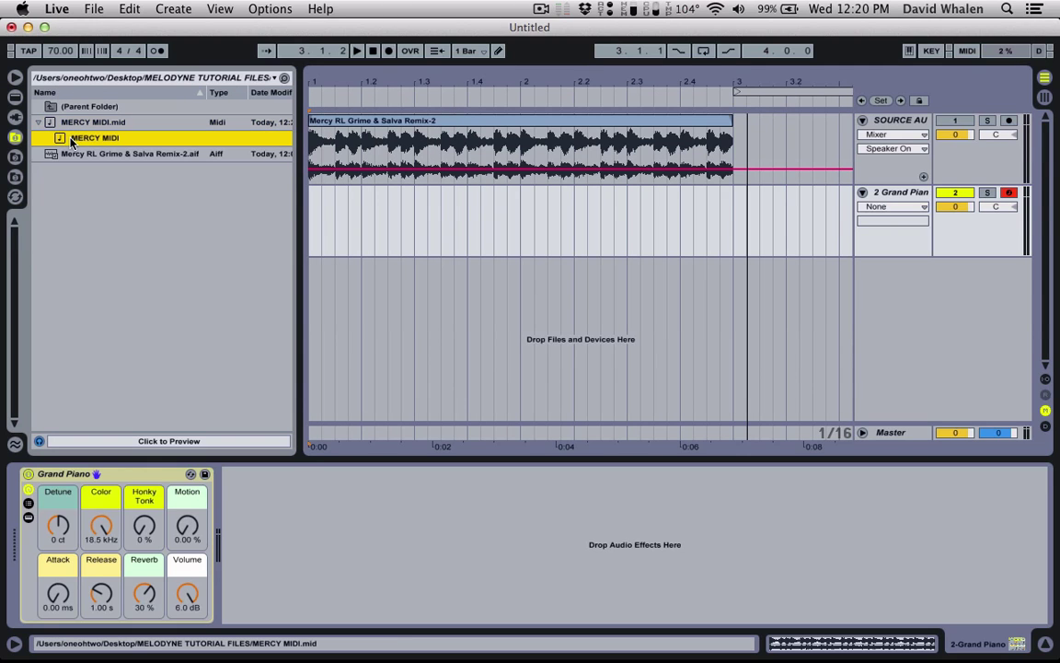
pyautogui.moveTo(66, 136); pyautogui.dragTo(313, 201)
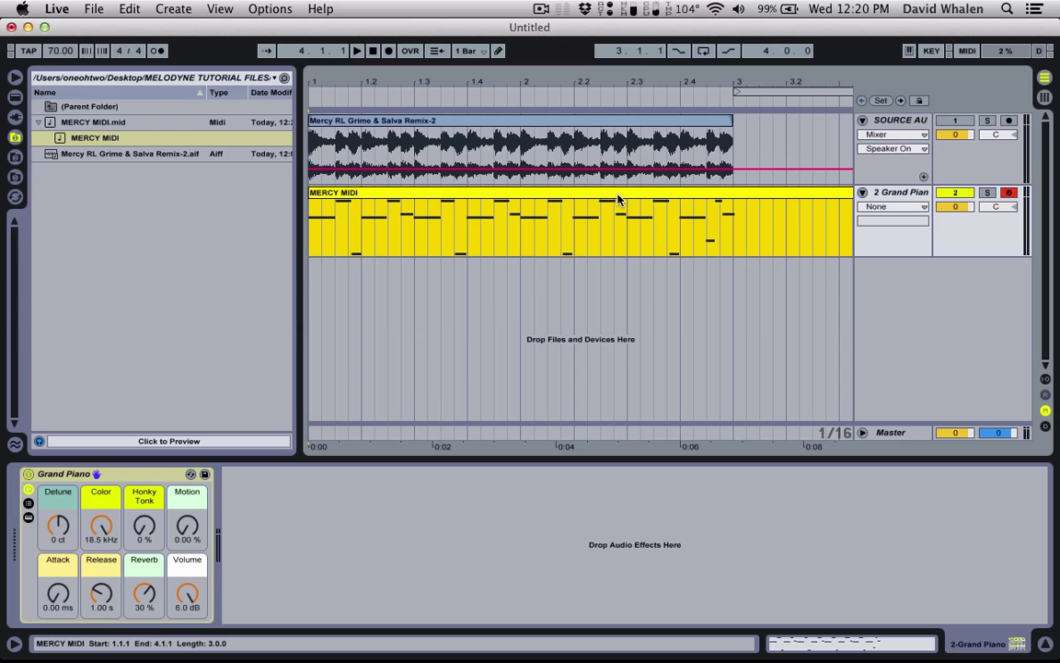
# Fold the MERCY MIDI clip's notes, solo Grand Piano, audition it, and delete the four A2 notes
pyautogui.doubleClick(426, 193)
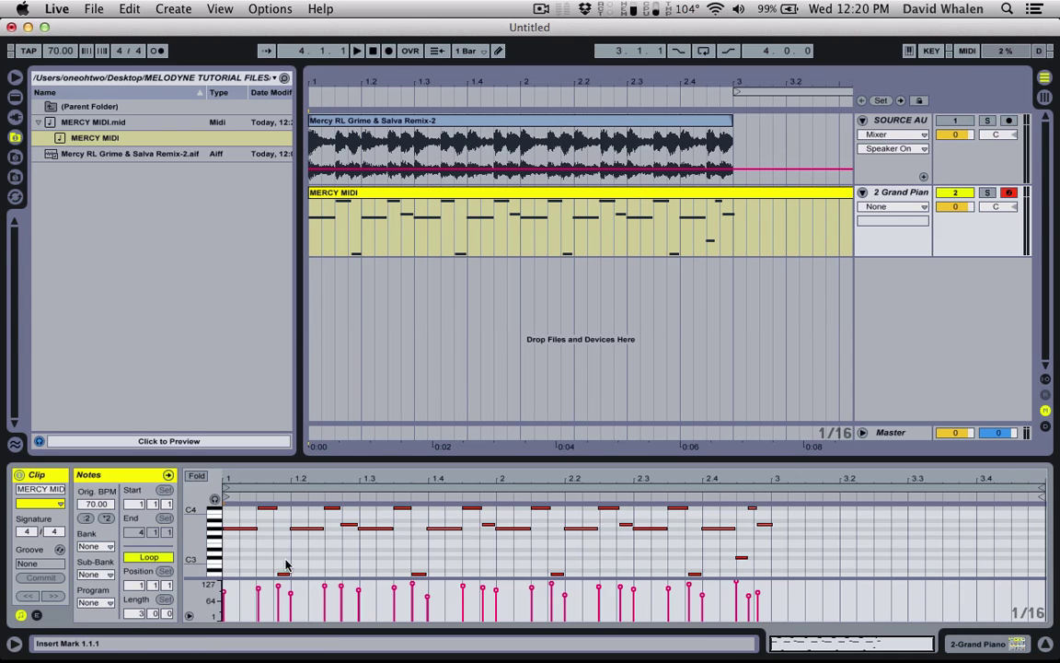
pyautogui.click(196, 476)
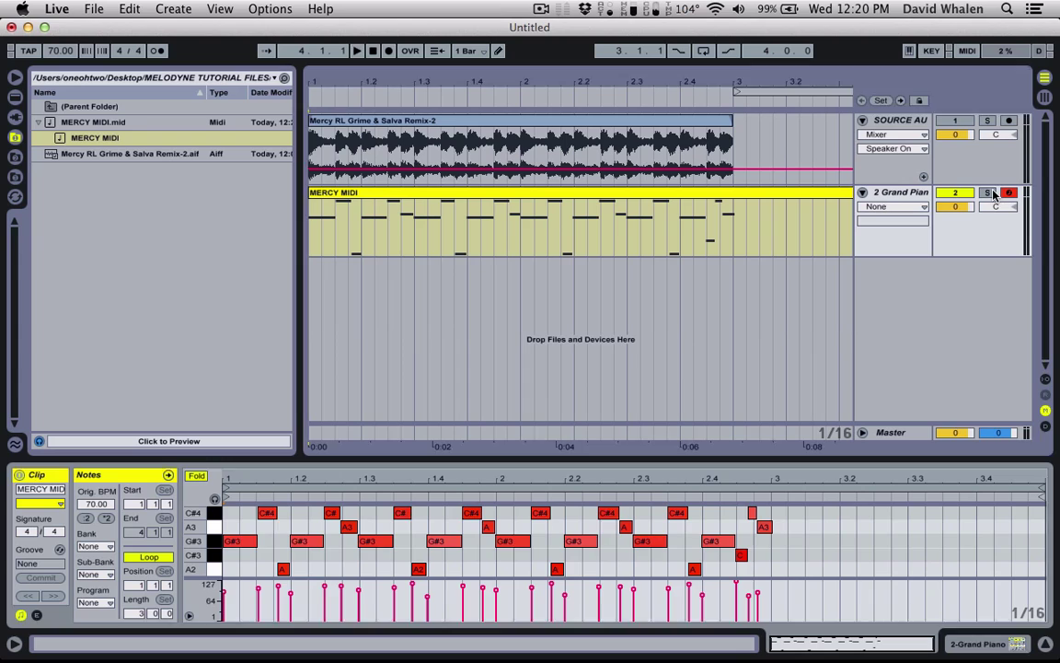
pyautogui.click(987, 192)
pyautogui.press('space')
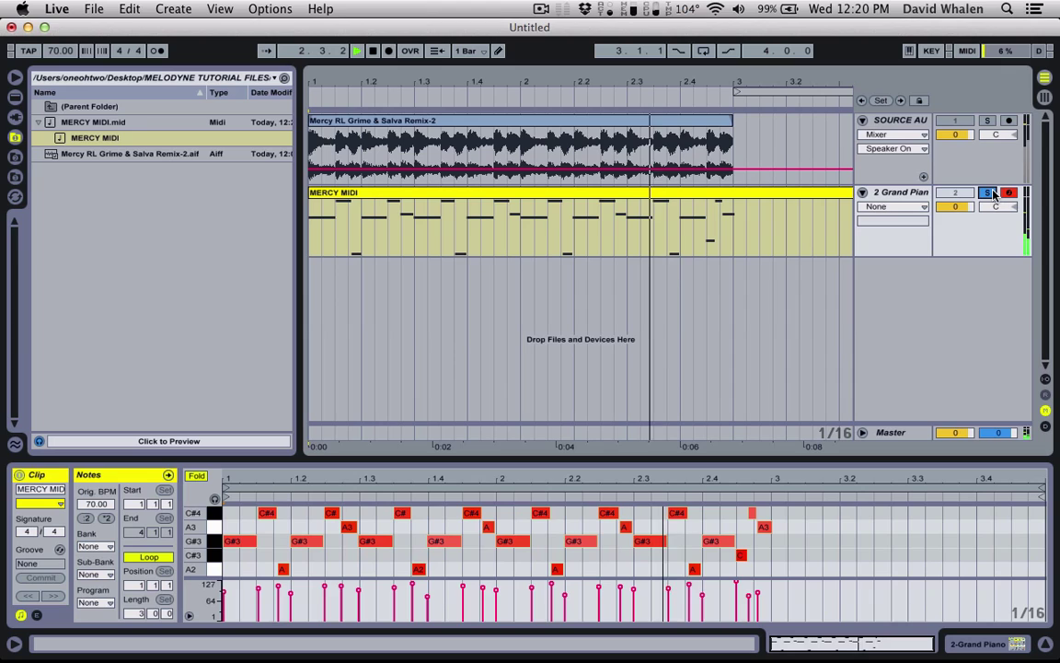
pyautogui.press('space')
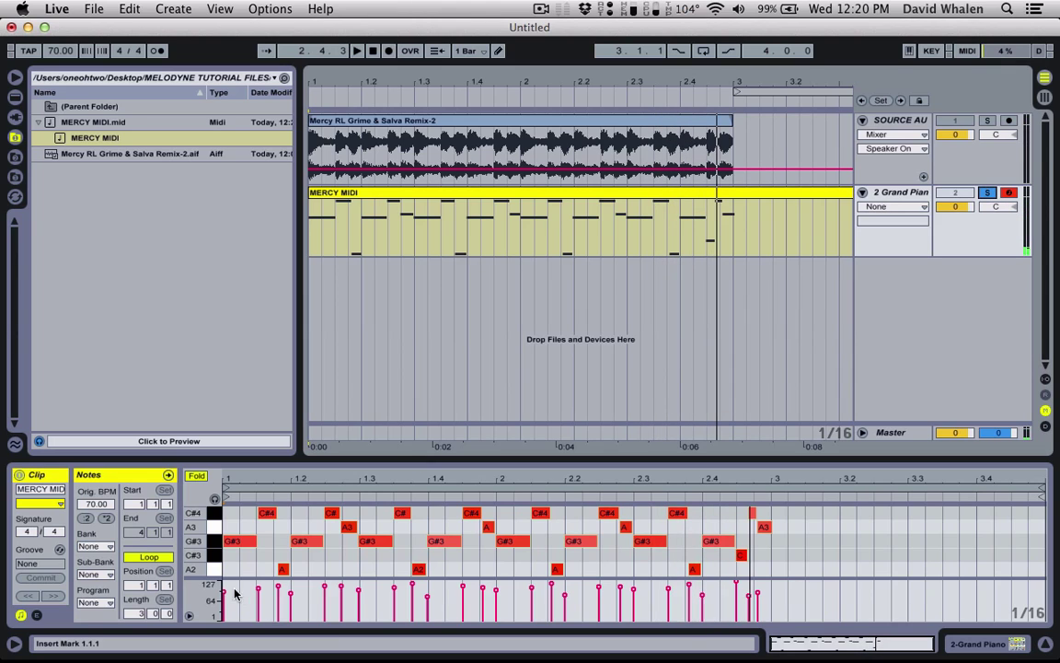
pyautogui.moveTo(708, 575); pyautogui.dragTo(260, 555)
pyautogui.press('Delete')
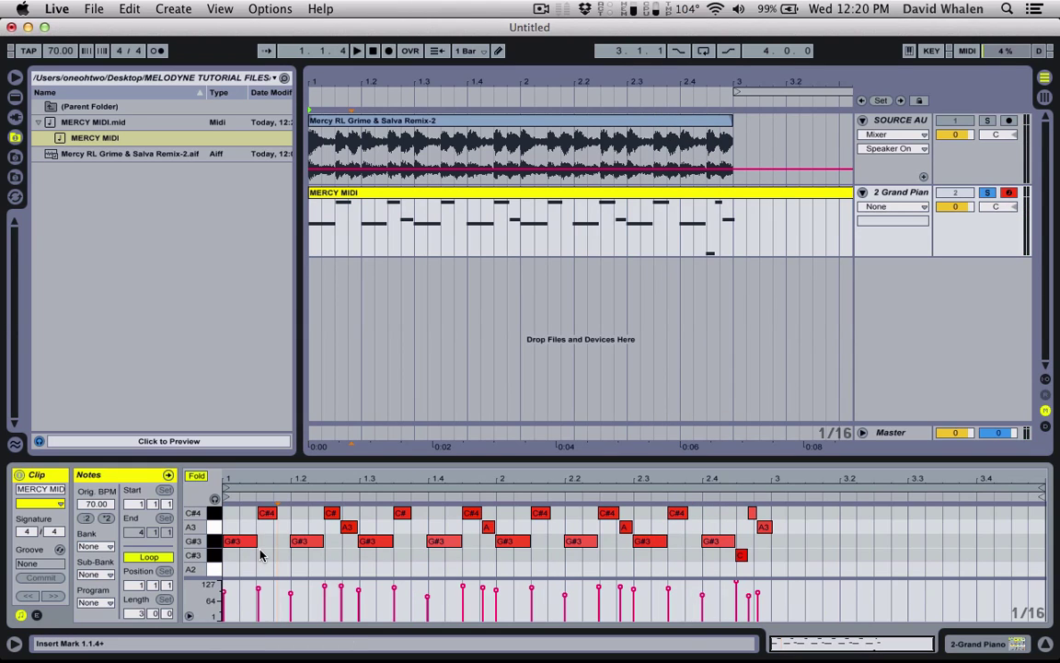
pyautogui.press('space')
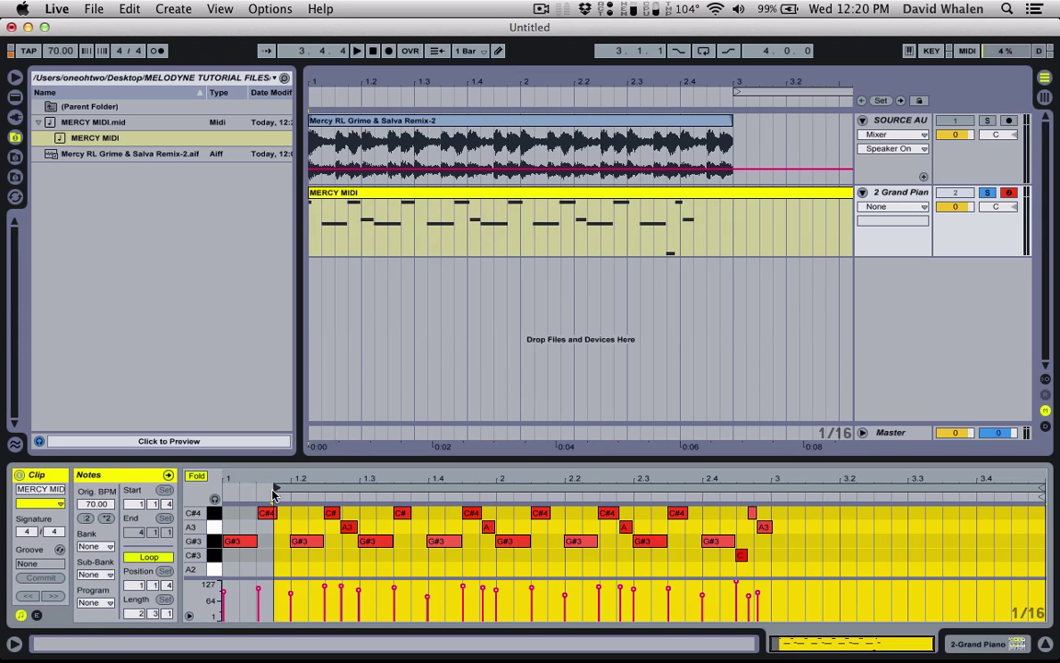
# Try moving the clip start to about 1.2.3, audition it, then undo the change
pyautogui.moveTo(272, 494); pyautogui.dragTo(316, 494)
pyautogui.press('space')
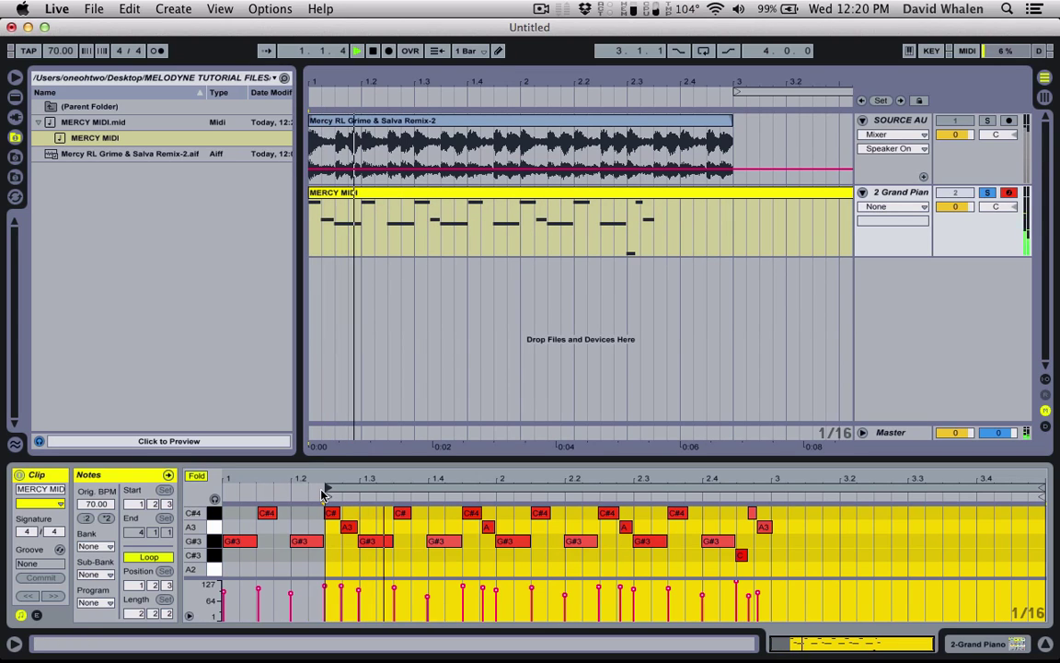
pyautogui.press('space')
pyautogui.press('super+z')
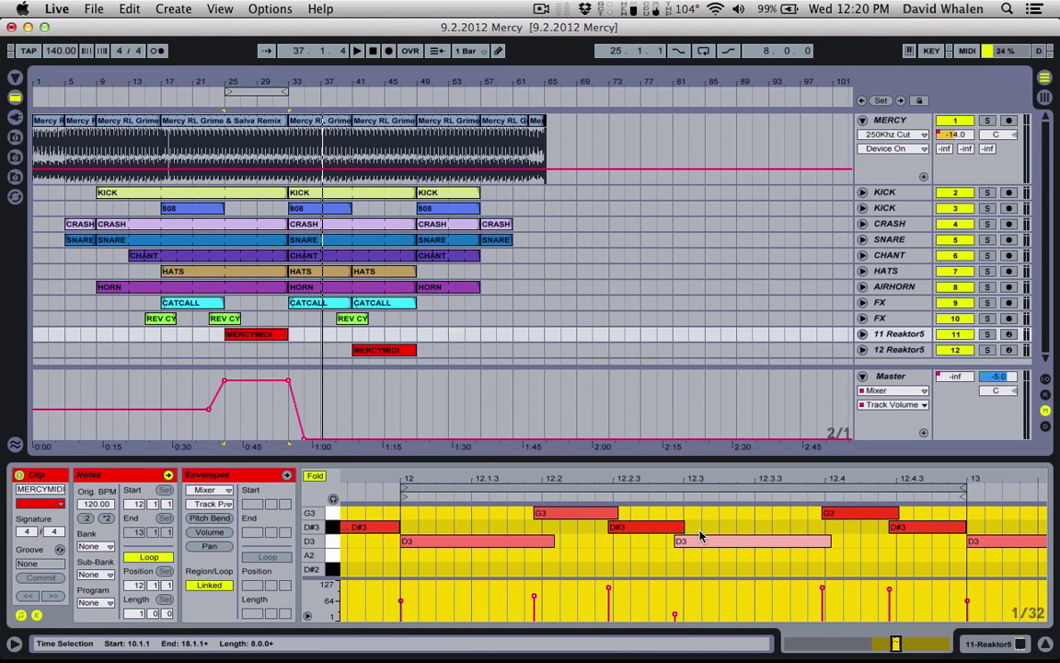
# Play the MERCY MIDI clip in the Untitled set, then switch to the Live set with the KICKS loop
pyautogui.press('super+Tab')
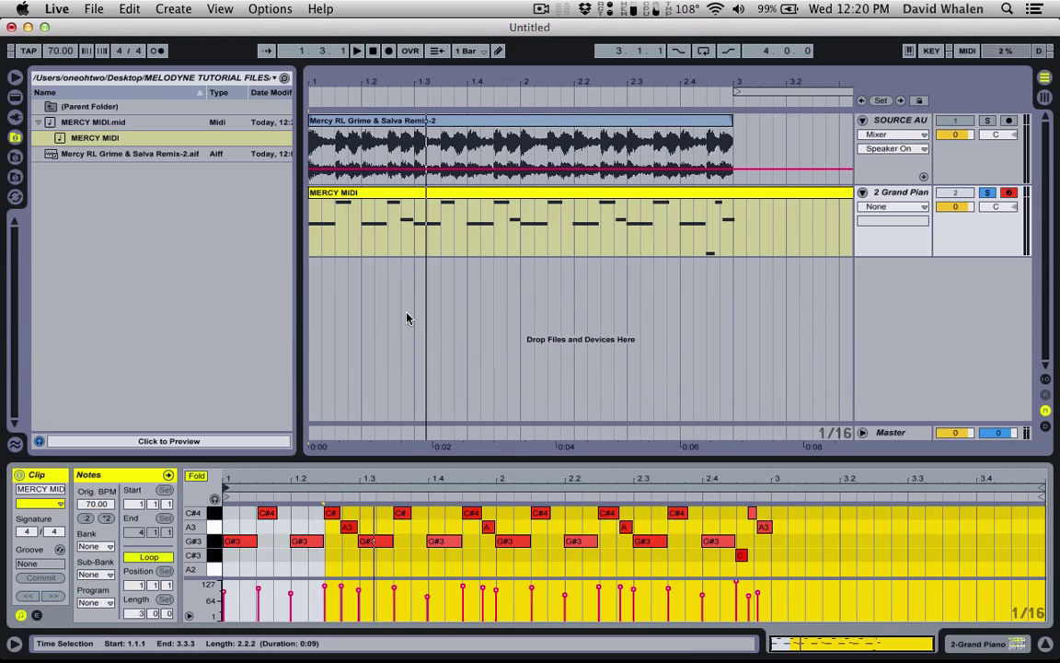
pyautogui.click(313, 247)
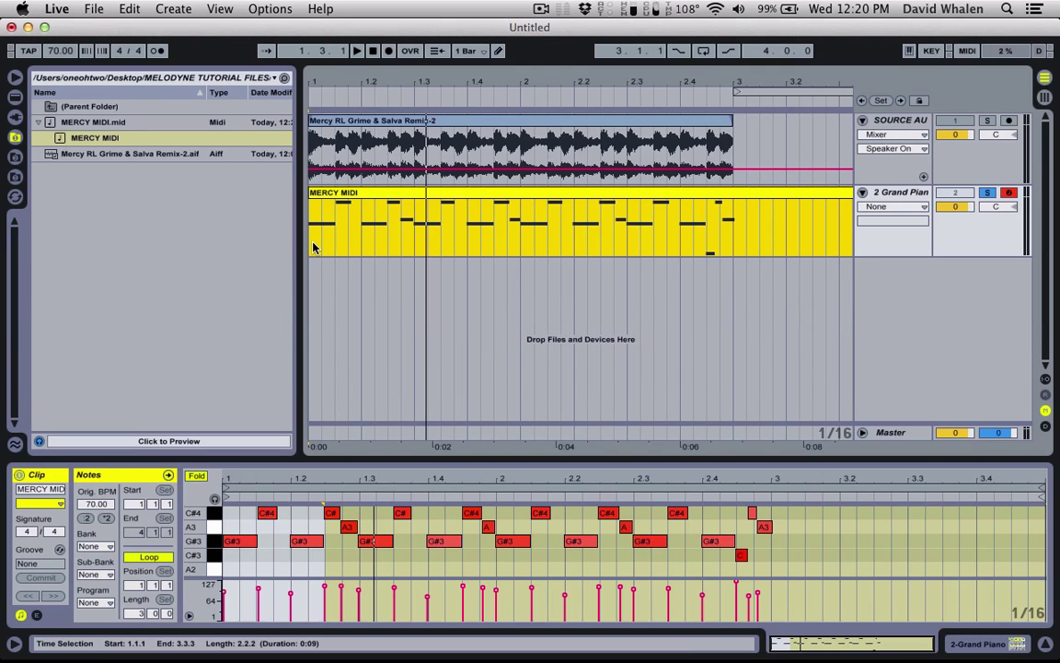
pyautogui.press('space')
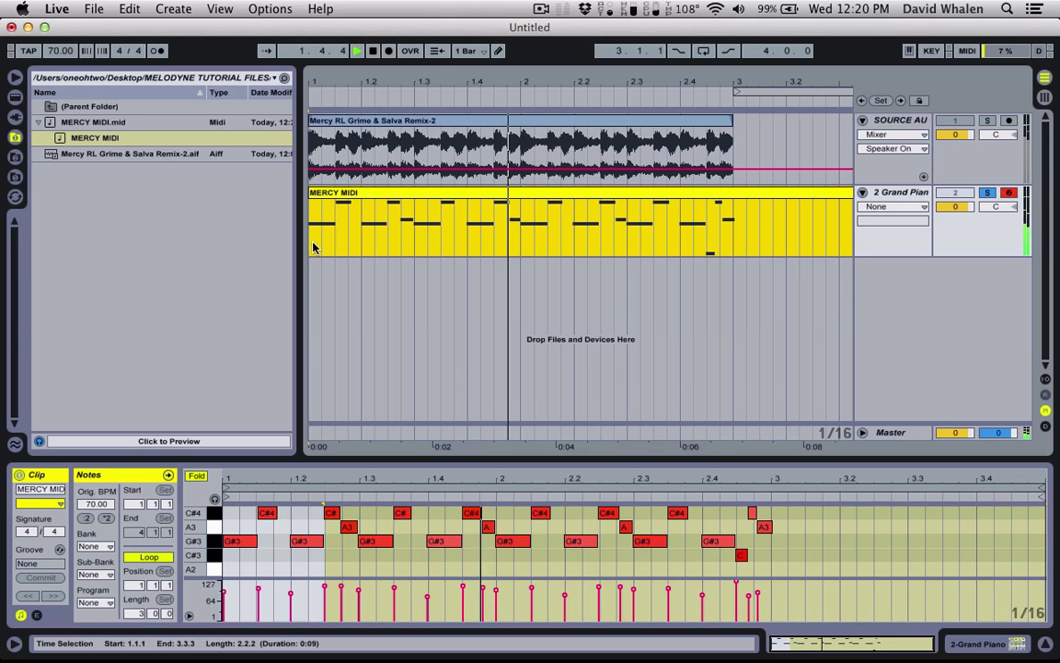
pyautogui.press('space')
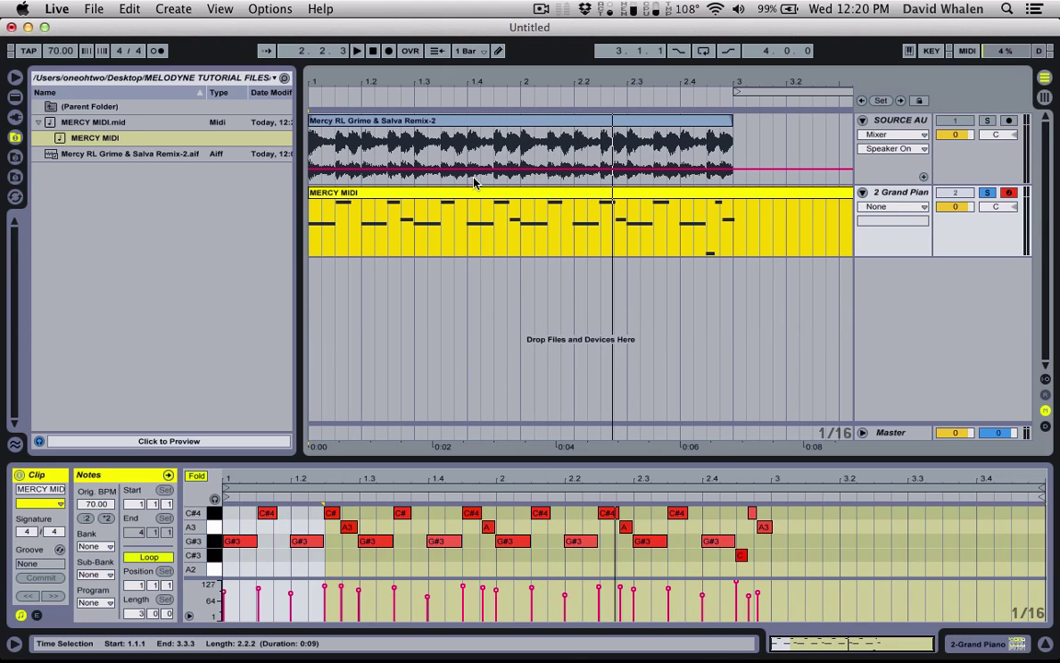
pyautogui.moveTo(582, 640)
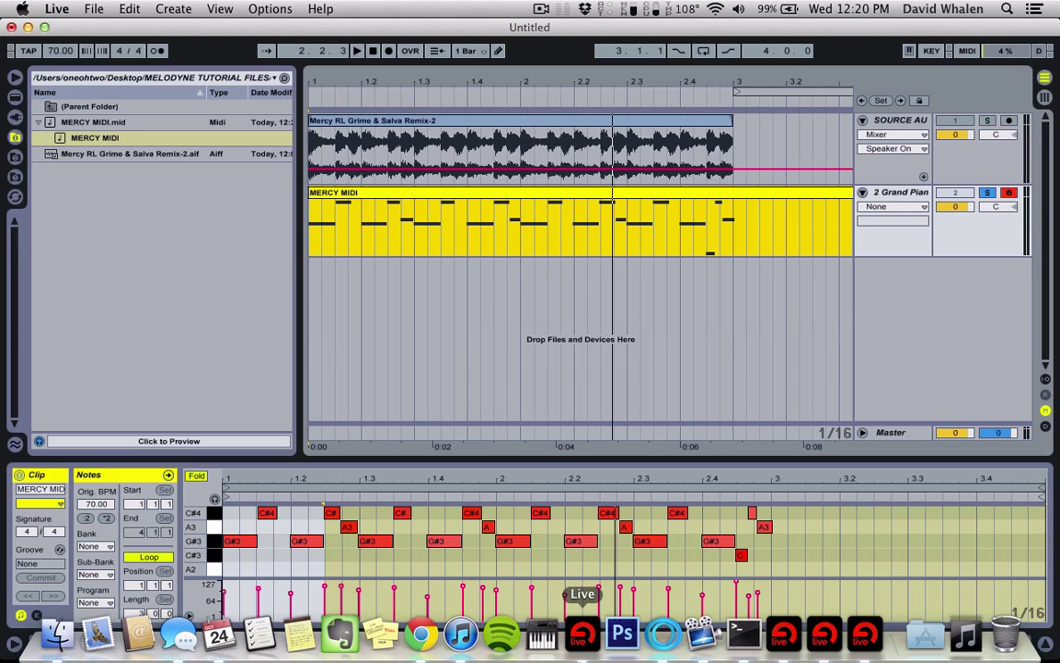
pyautogui.click(785, 635)
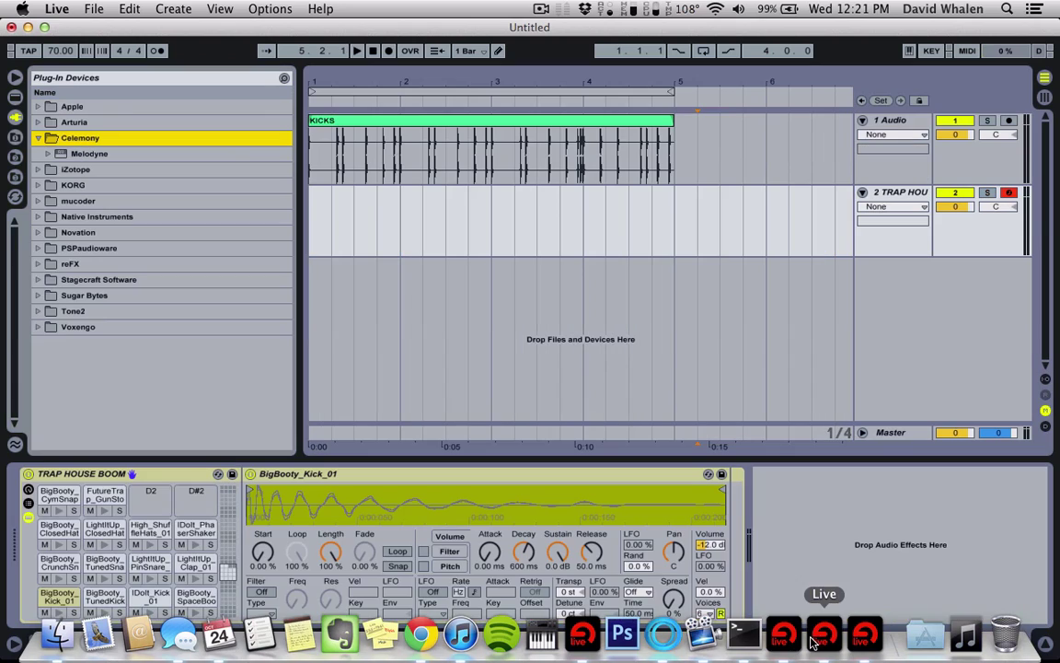
# Play the KICKS loop from the start, load Melodyne on its audio track, and set Percussive as default
pyautogui.click(309, 218)
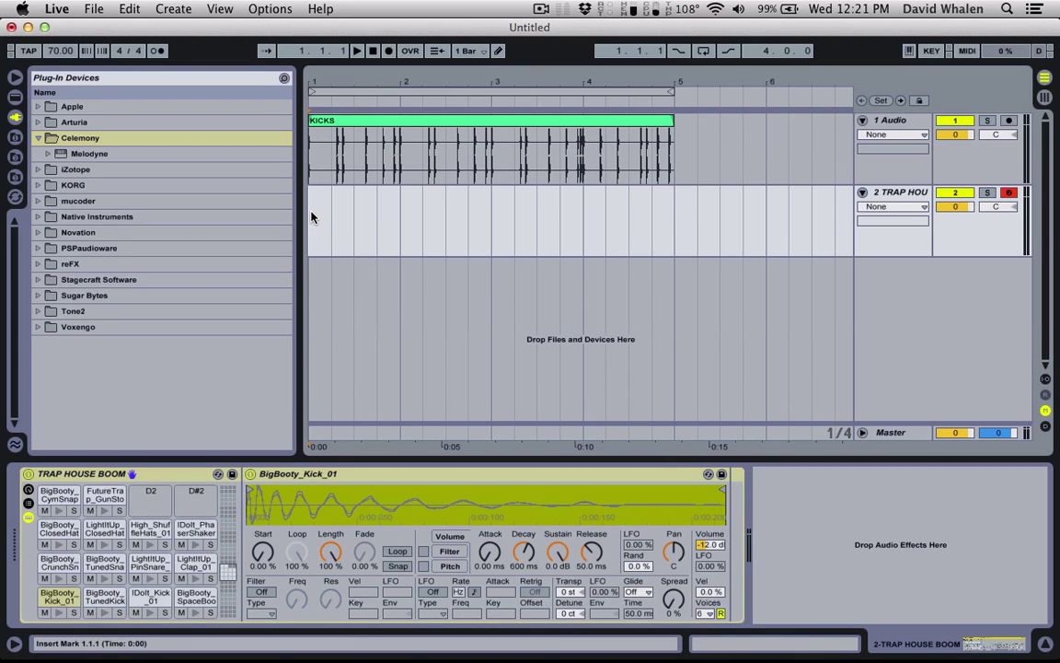
pyautogui.press('space')
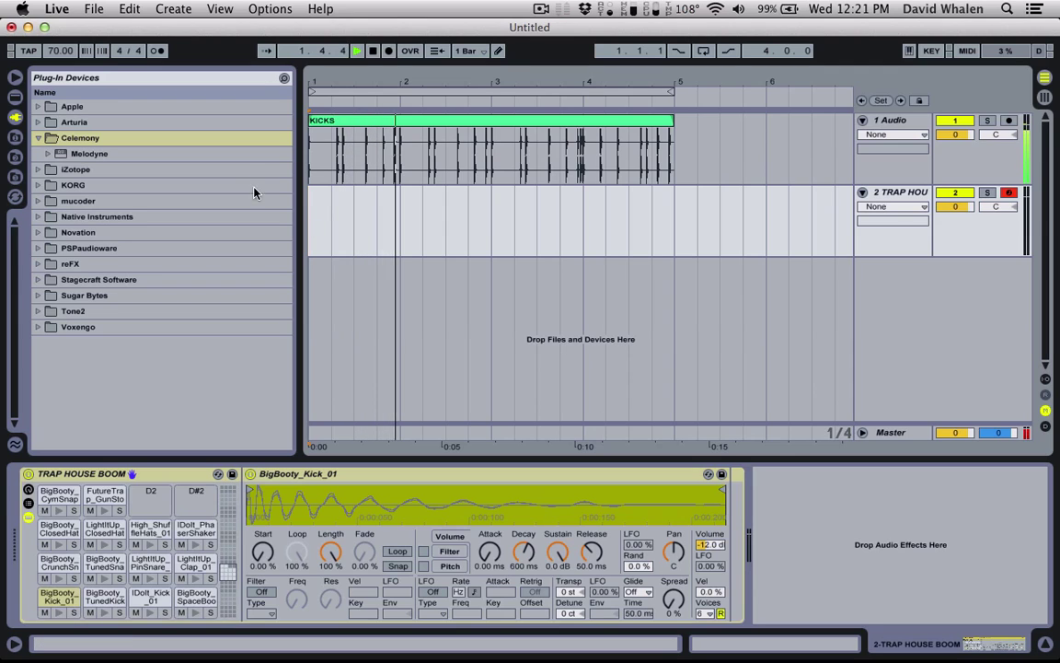
pyautogui.click(171, 158)
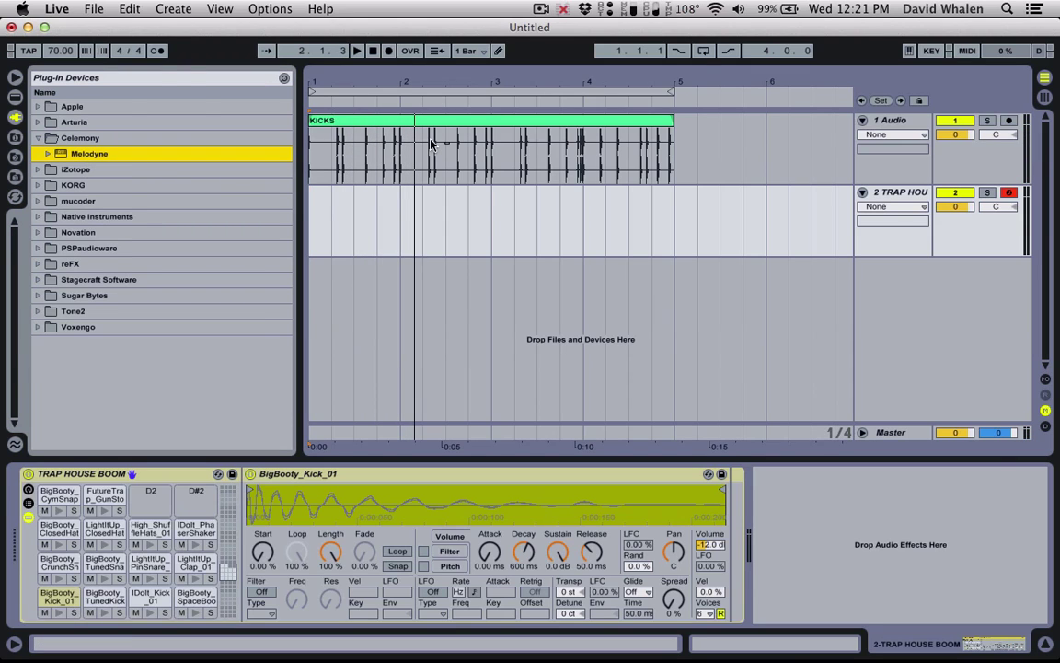
pyautogui.moveTo(430, 143); pyautogui.dragTo(430, 144)
pyautogui.click(143, 67)
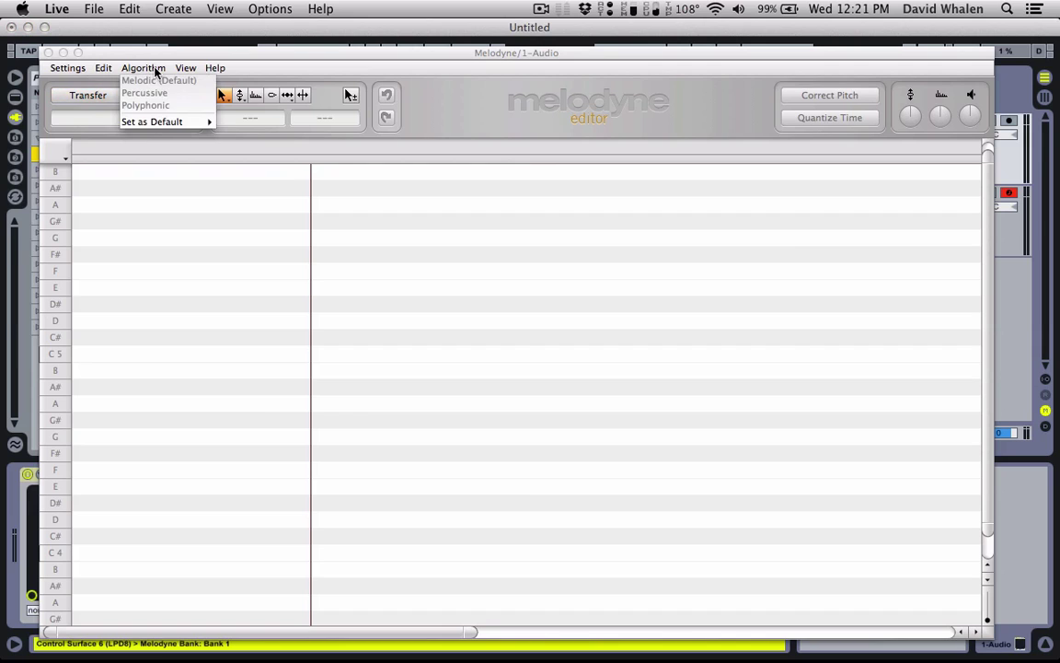
pyautogui.moveTo(152, 120)
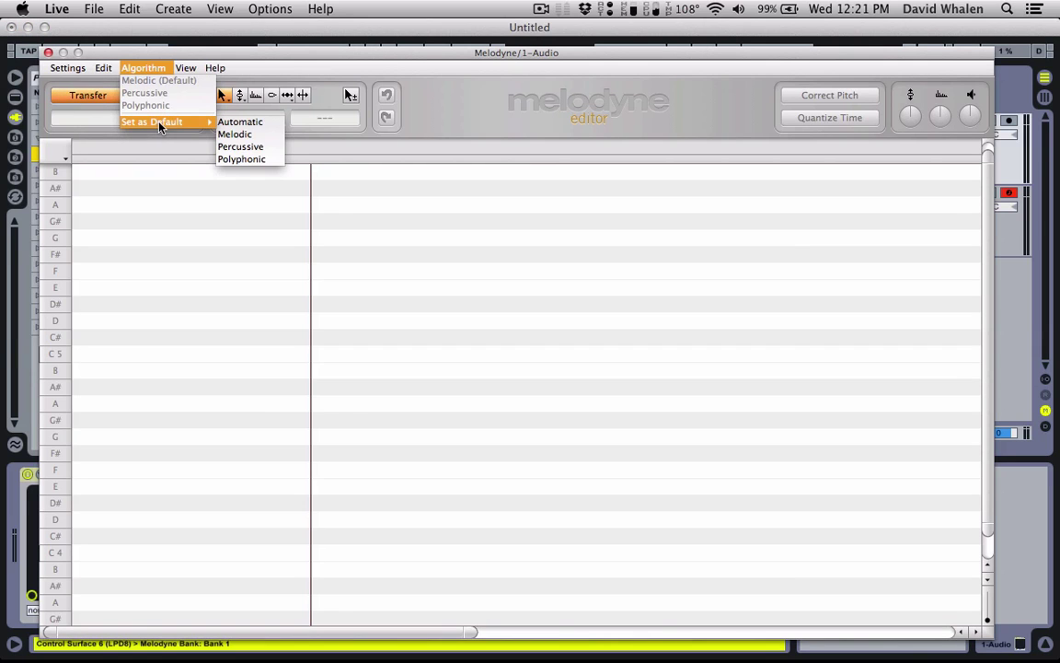
pyautogui.click(247, 147)
# Transfer the kick loop into Melodyne as percussive notes across bars 1–5 and enlarge the editor
pyautogui.moveTo(276, 53); pyautogui.dragTo(375, 191)
pyautogui.click(178, 236)
pyautogui.click(356, 51)
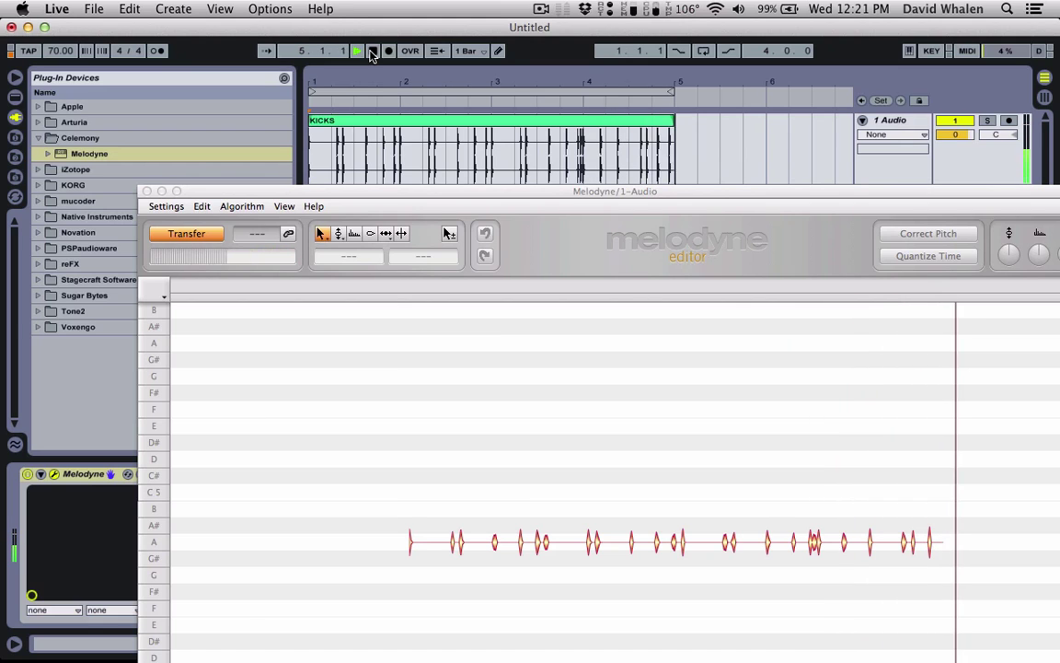
pyautogui.click(372, 52)
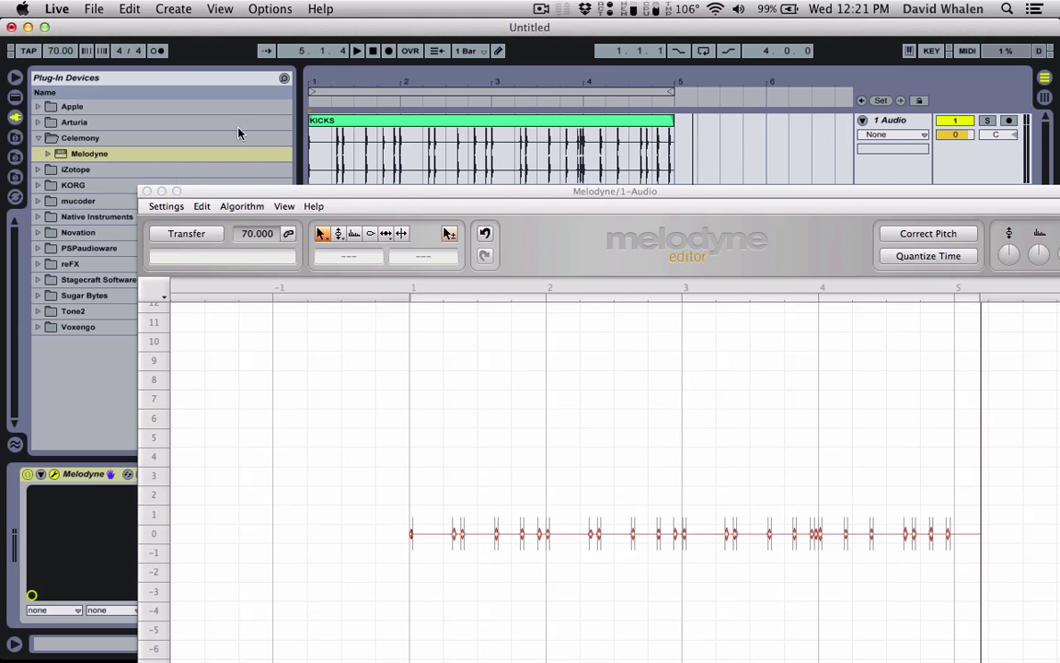
pyautogui.doubleClick(258, 194)
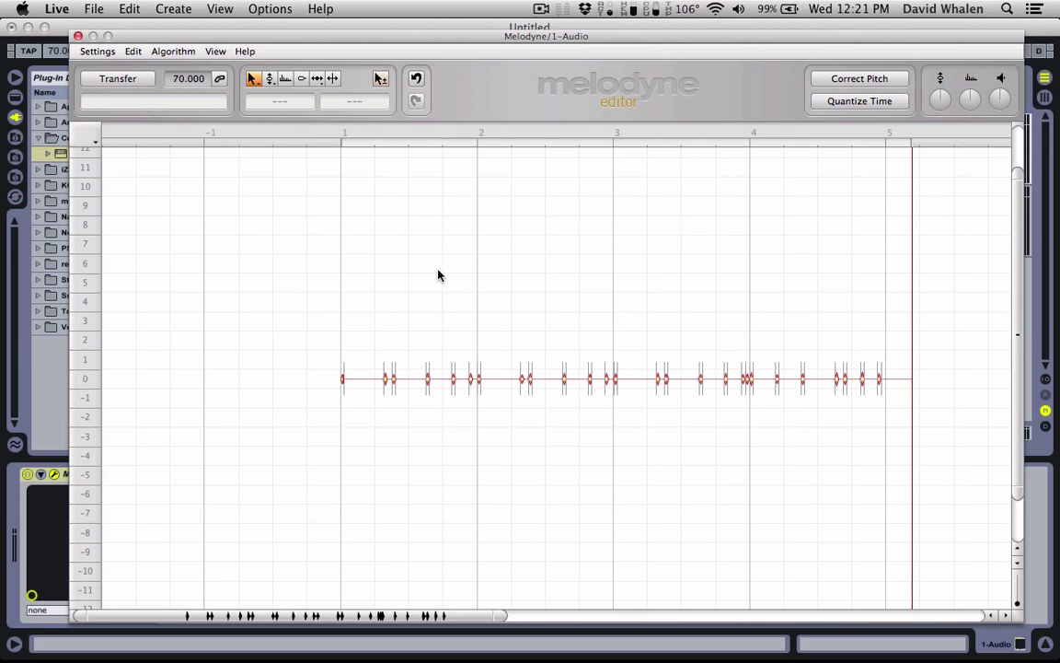
# Save the detected kick notes as 'KICK MIDI' in Desktop > MELODYNE TUTORIAL FILES, then close Melodyne
pyautogui.click(97, 51)
pyautogui.click(106, 75)
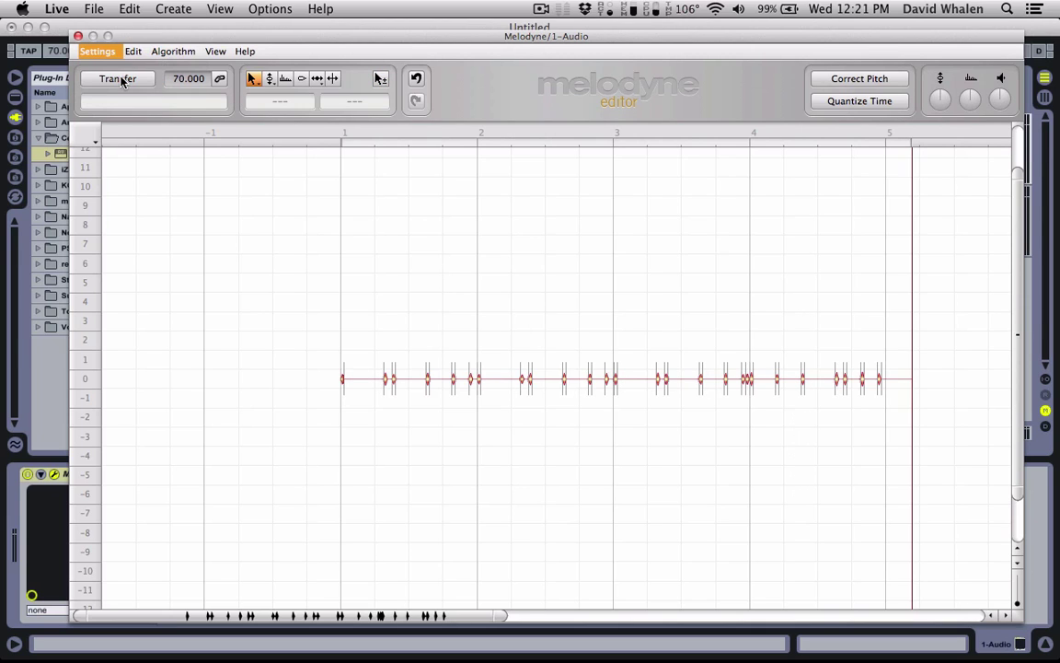
pyautogui.write('KICK ')
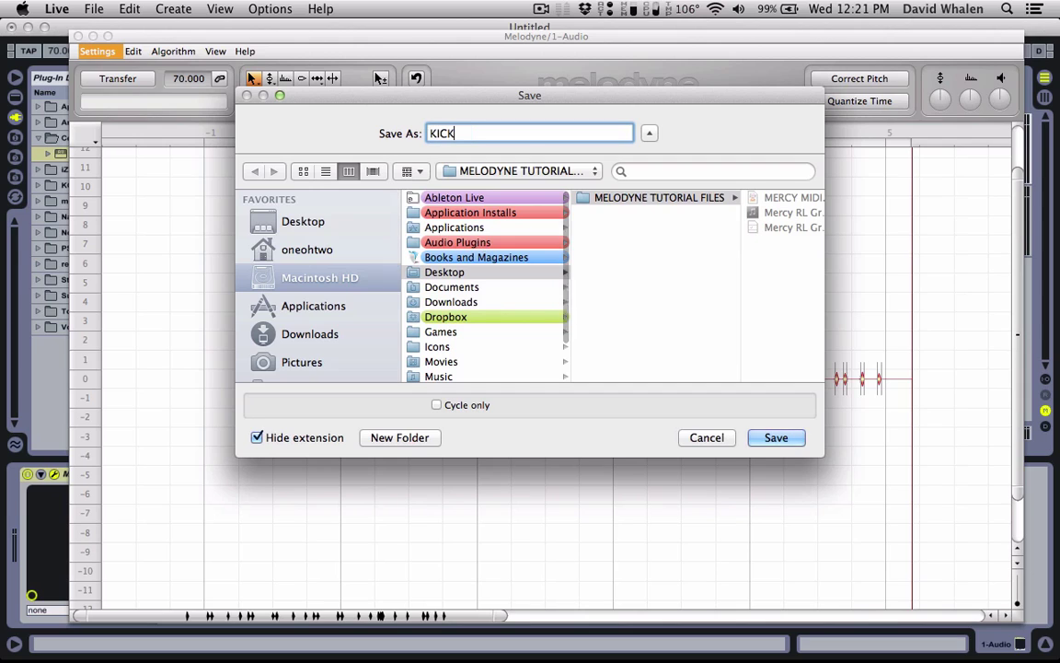
pyautogui.write('MIDI')
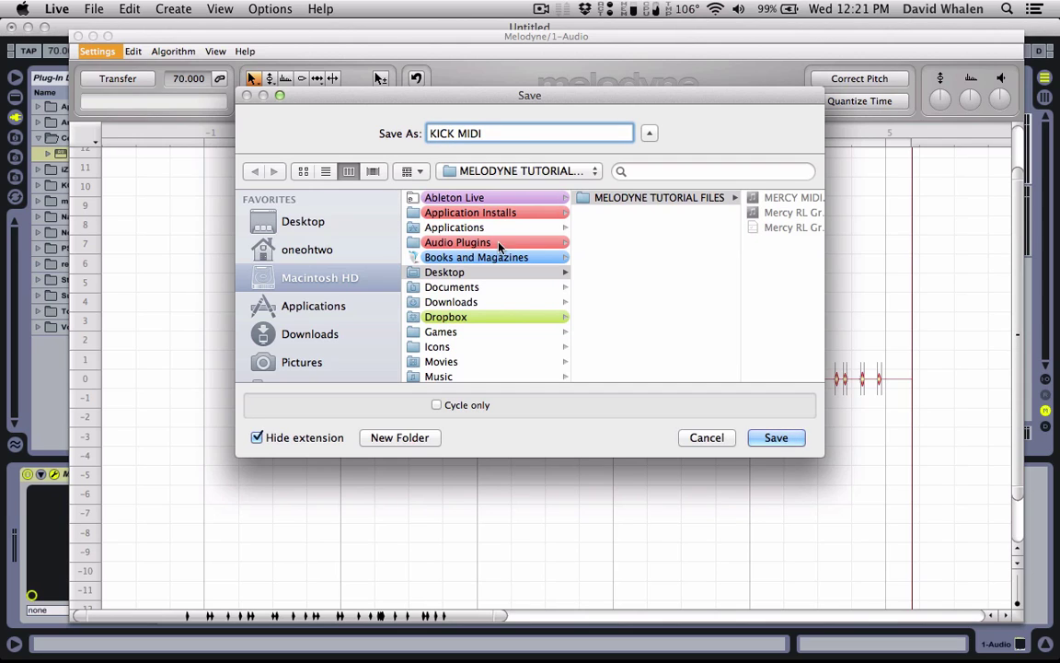
pyautogui.click(314, 221)
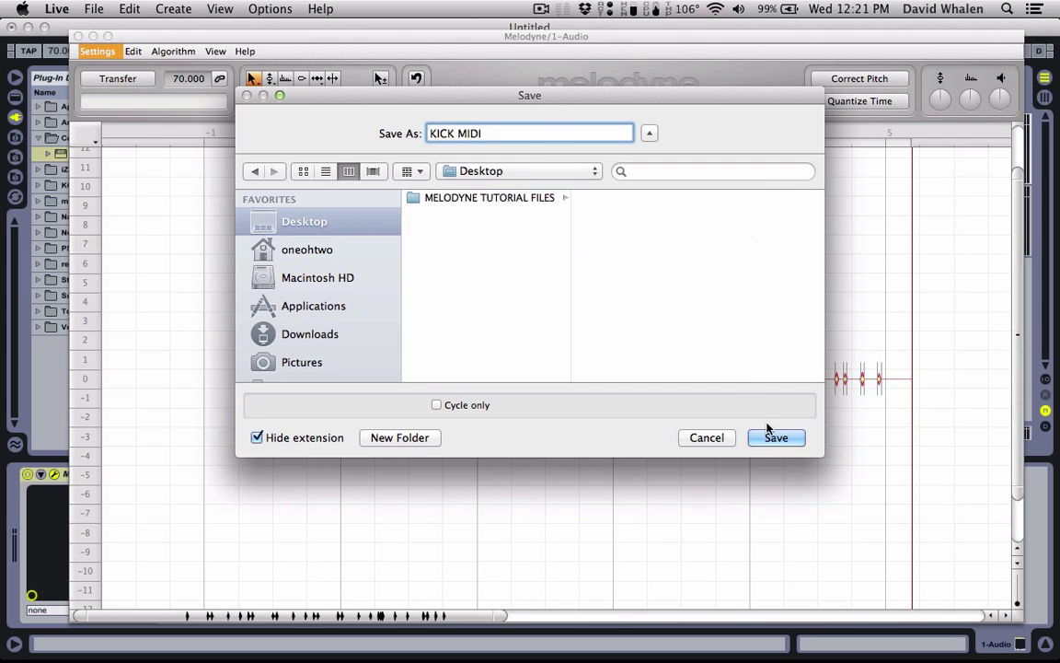
pyautogui.click(419, 197)
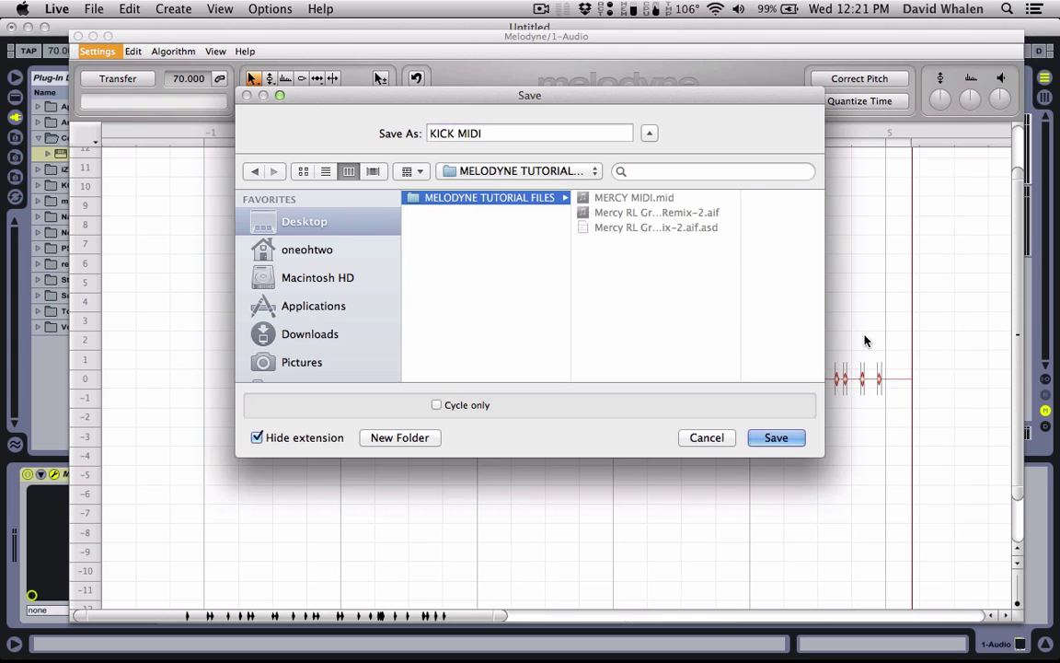
pyautogui.click(775, 437)
pyautogui.click(79, 36)
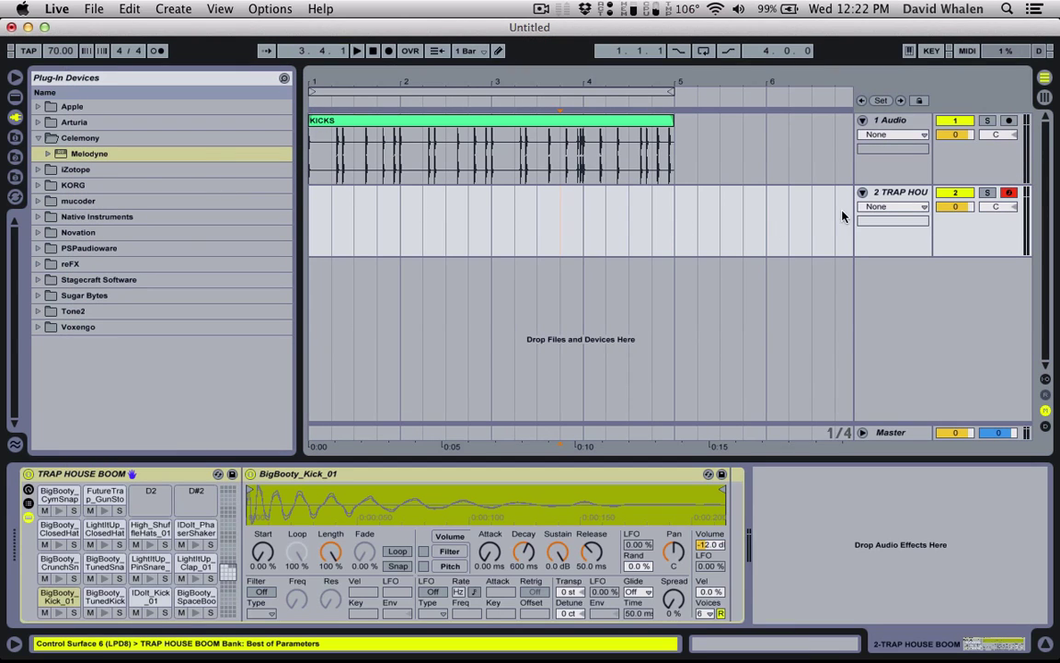
# Drag the KICK MIDI clip from MELODYNE TUTORIAL FILES onto the drum track at bar 1
pyautogui.click(15, 136)
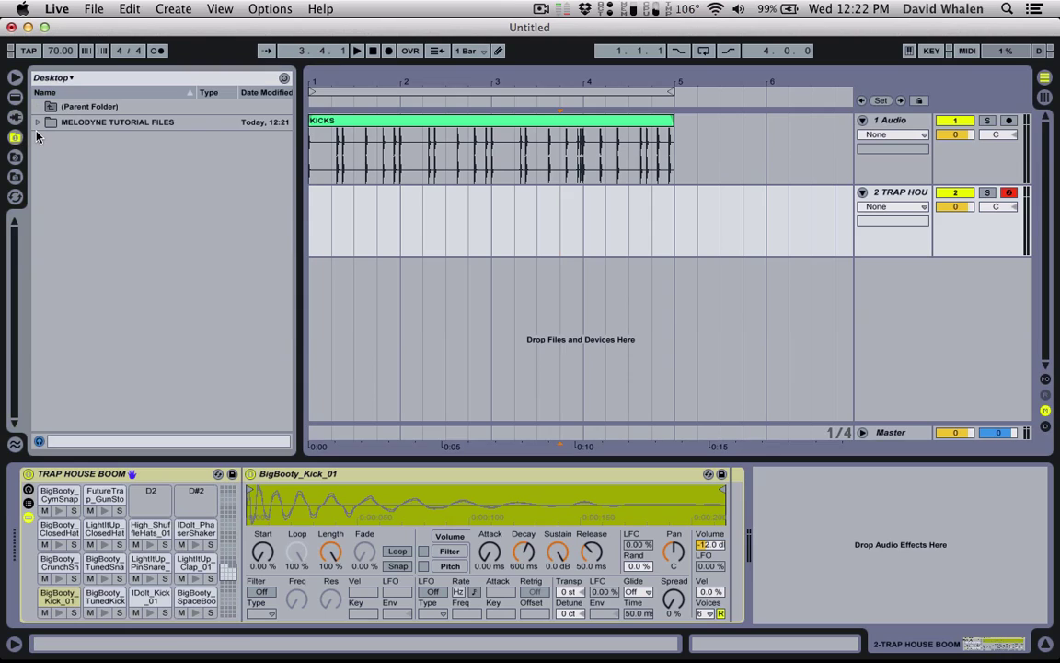
pyautogui.click(38, 124)
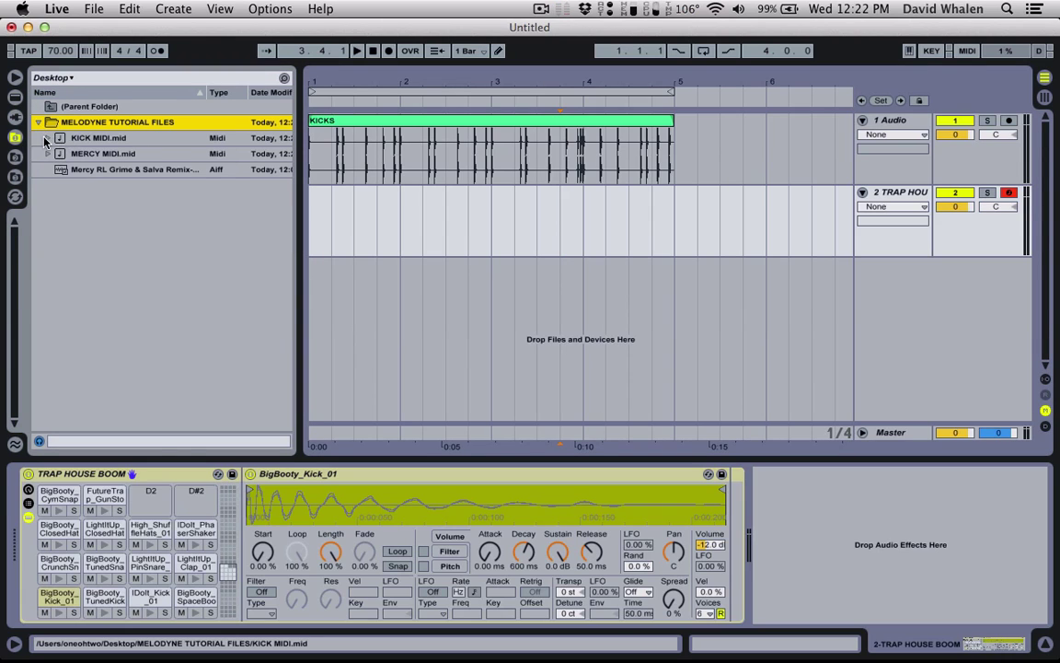
pyautogui.click(46, 138)
pyautogui.click(84, 156)
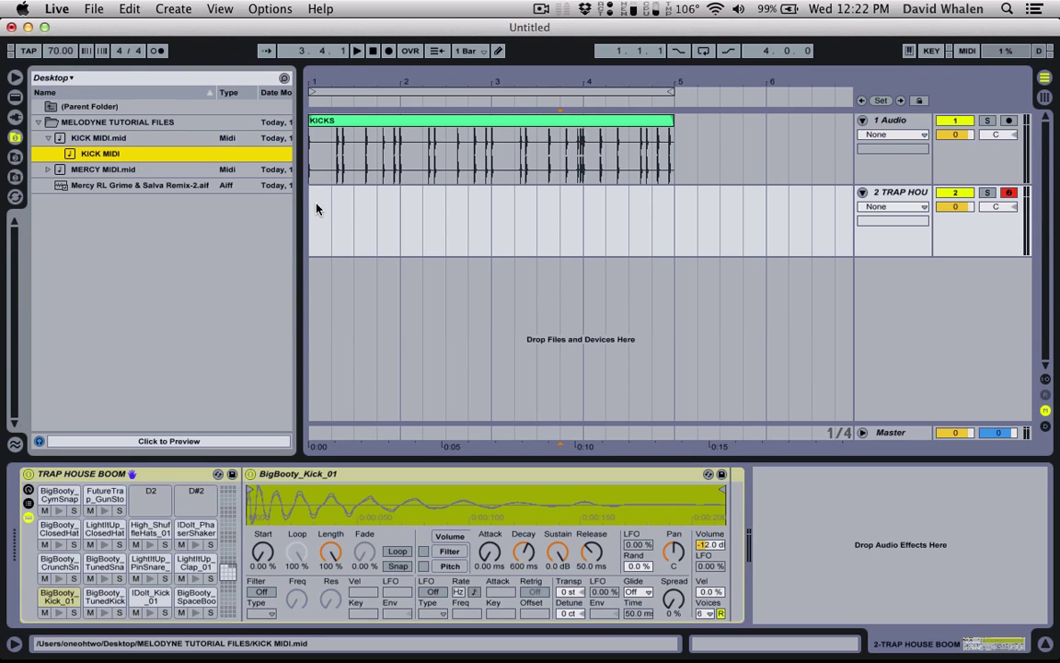
pyautogui.moveTo(317, 209); pyautogui.dragTo(316, 209)
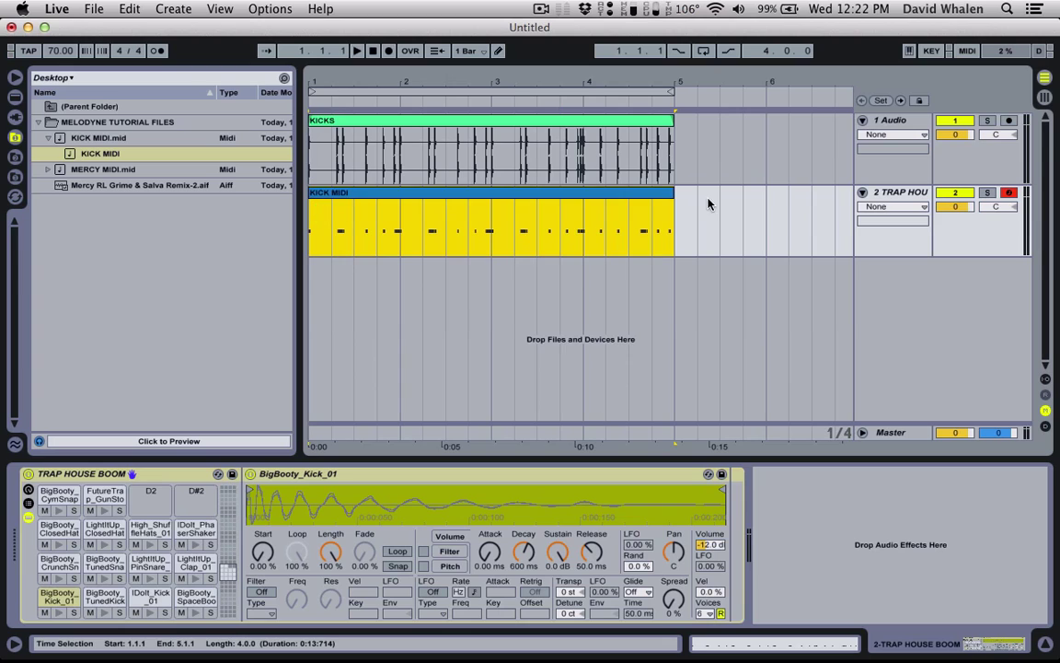
# Mute the KICKS audio track and shift all clip notes down two rows onto IDolt_Kick_01
pyautogui.click(969, 124)
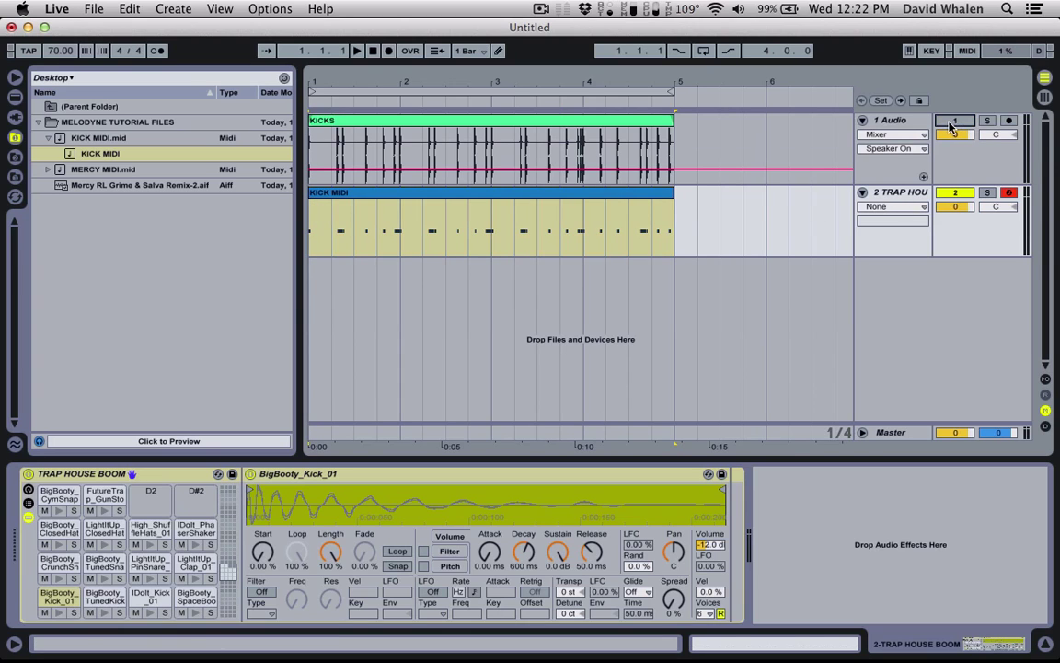
pyautogui.click(624, 203)
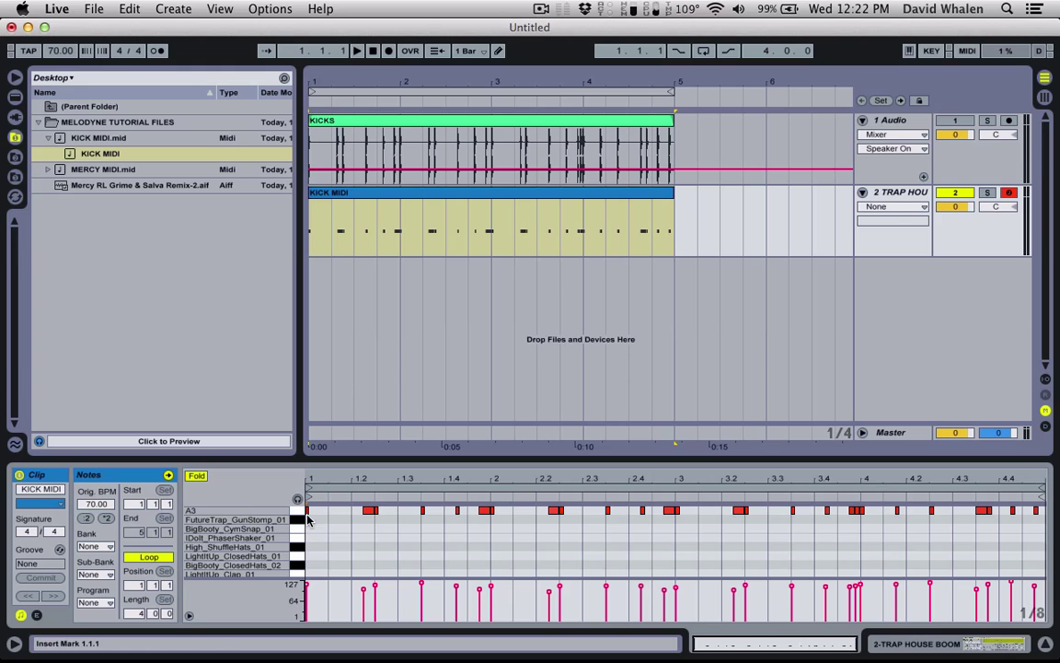
pyautogui.press('super+a')
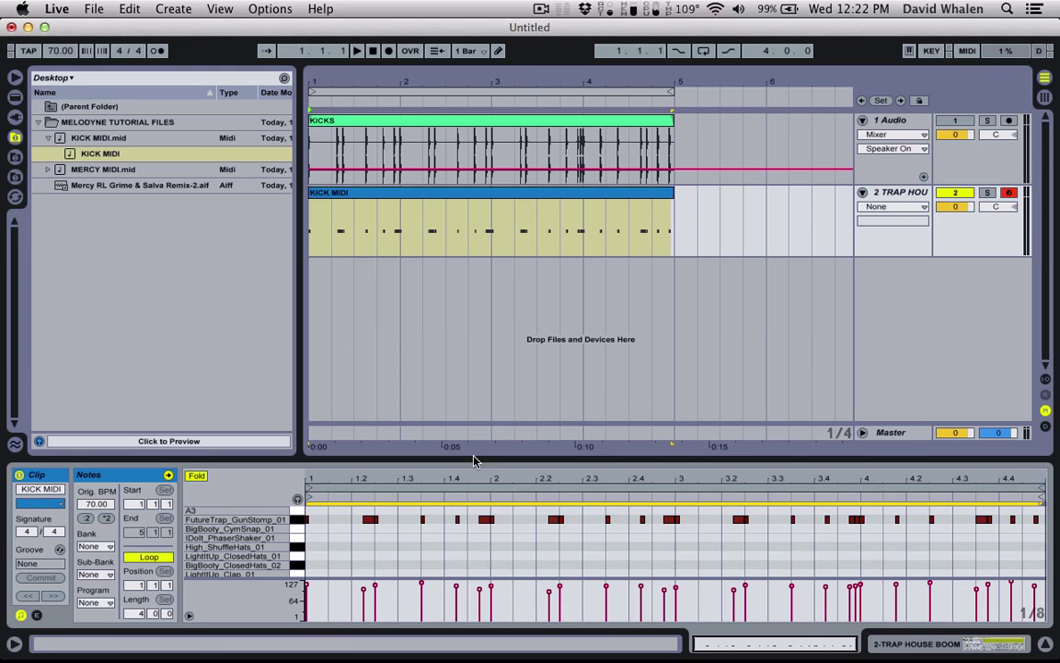
pyautogui.press('Down')
pyautogui.press('Down')
pyautogui.press('Down')
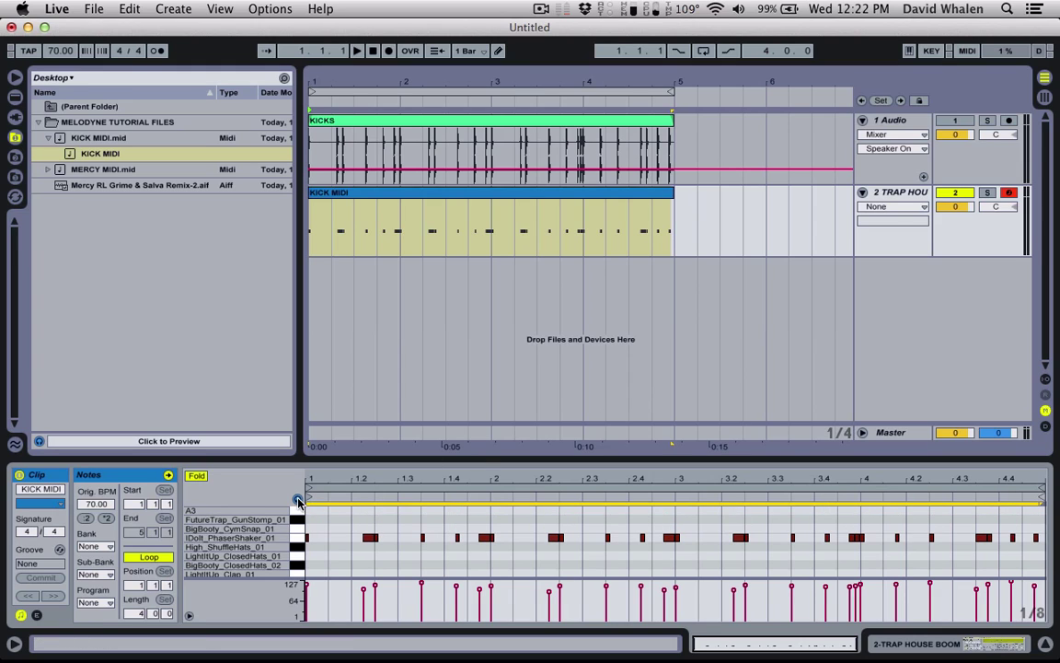
pyautogui.press('Down')
pyautogui.press('Down')
pyautogui.press('Down')
pyautogui.press('Down')
pyautogui.press('Down')
pyautogui.press('Down')
pyautogui.press('Down')
pyautogui.press('Down')
pyautogui.press('Down')
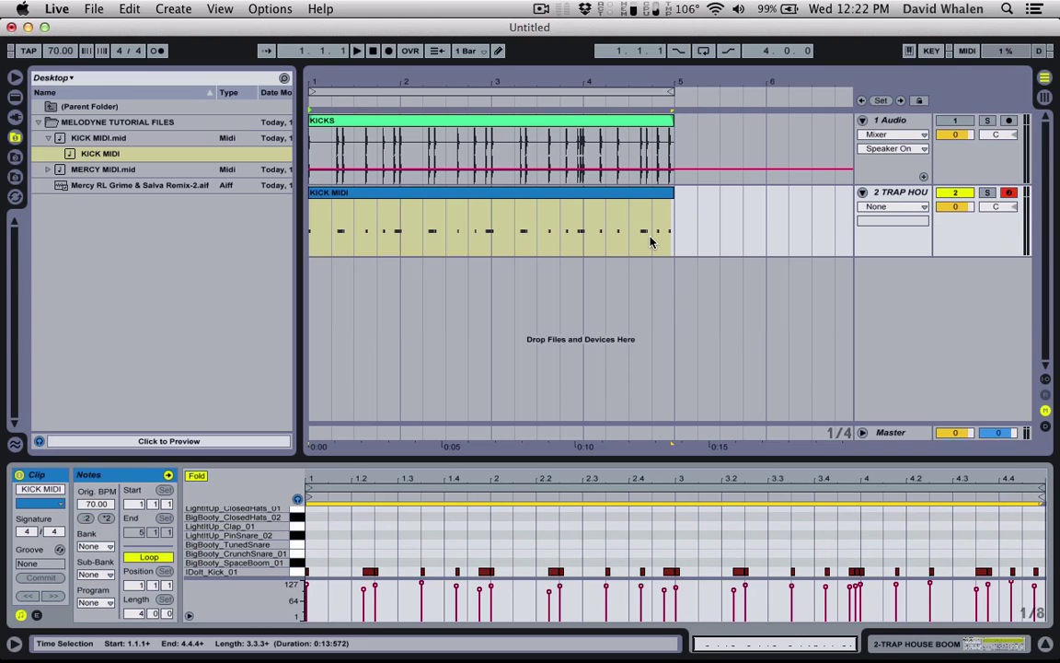
# Play the arrangement, bring back the KICKS audio track, and zoom to show bars 1 to 6
pyautogui.press('space')
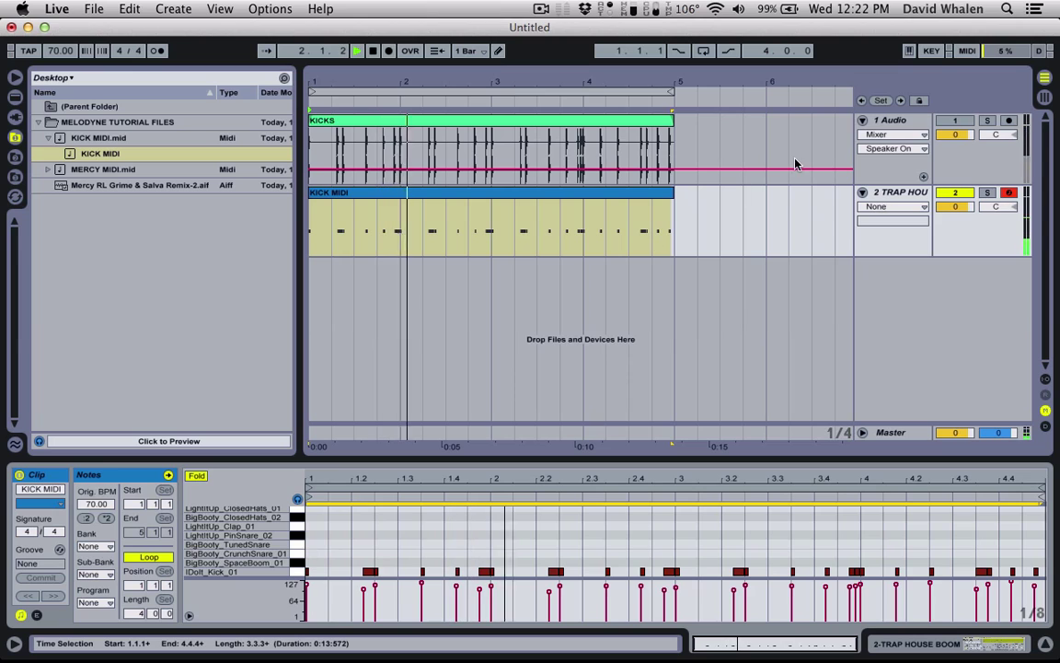
pyautogui.click(955, 121)
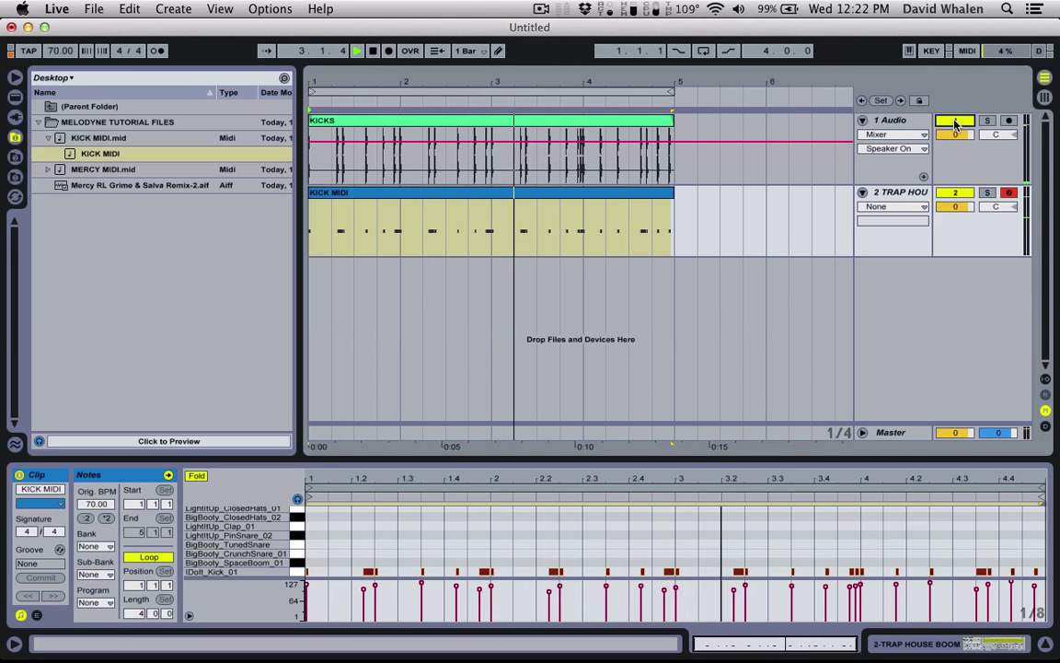
pyautogui.moveTo(538, 81); pyautogui.dragTo(538, 115)
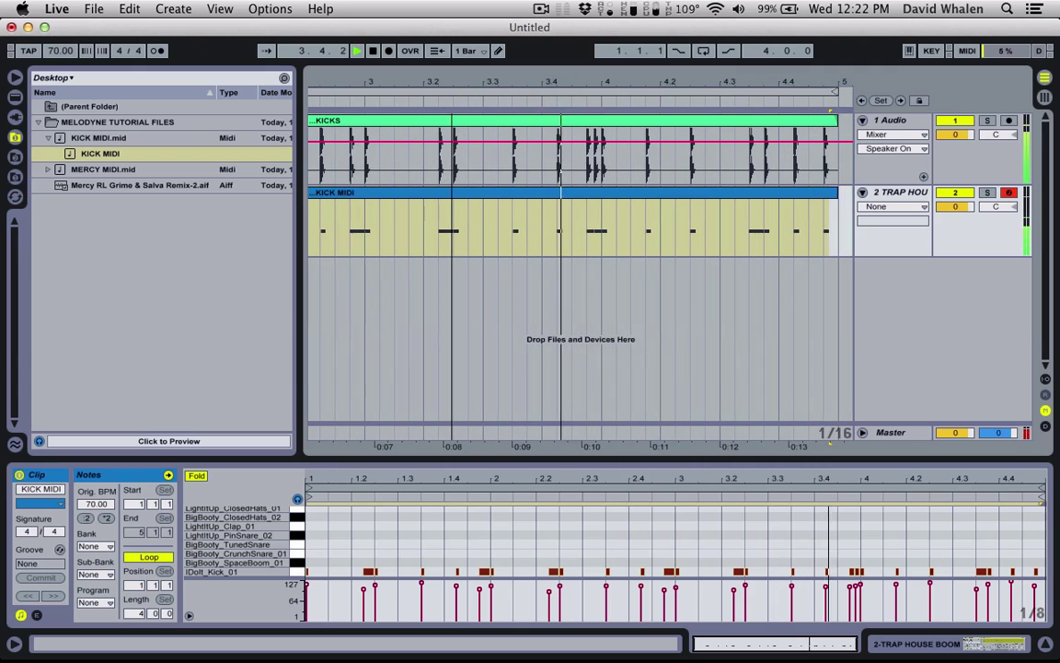
pyautogui.moveTo(777, 97); pyautogui.dragTo(777, 81)
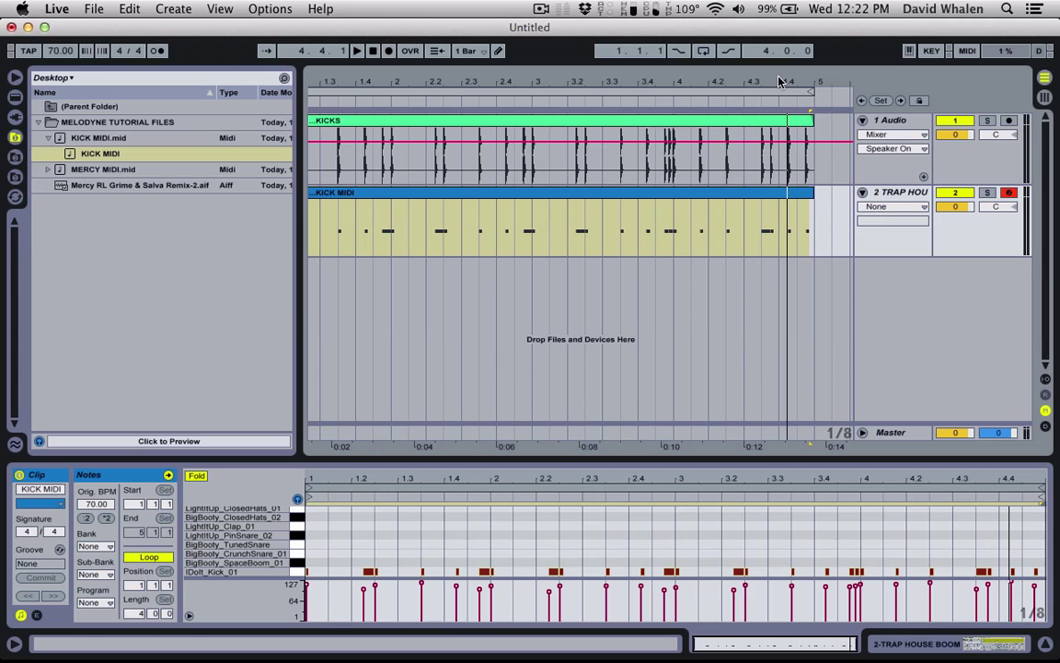
pyautogui.moveTo(778, 81); pyautogui.dragTo(504, 82)
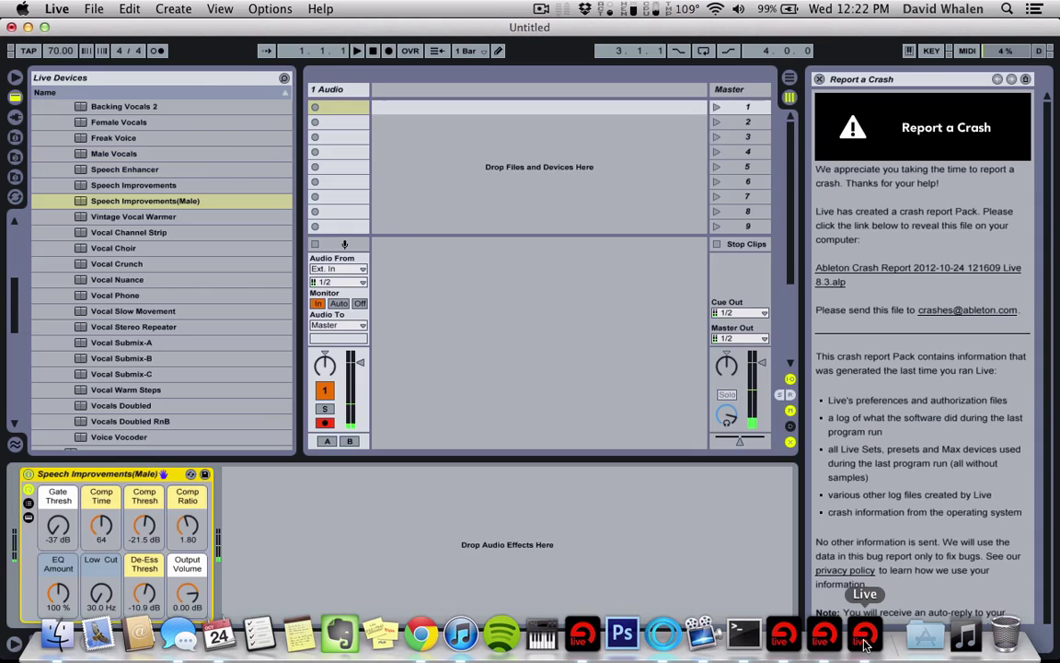
# Close the Report a Crash panel and bring the Untitled set with MERCY MIDI to the front
pyautogui.moveTo(832, 660)
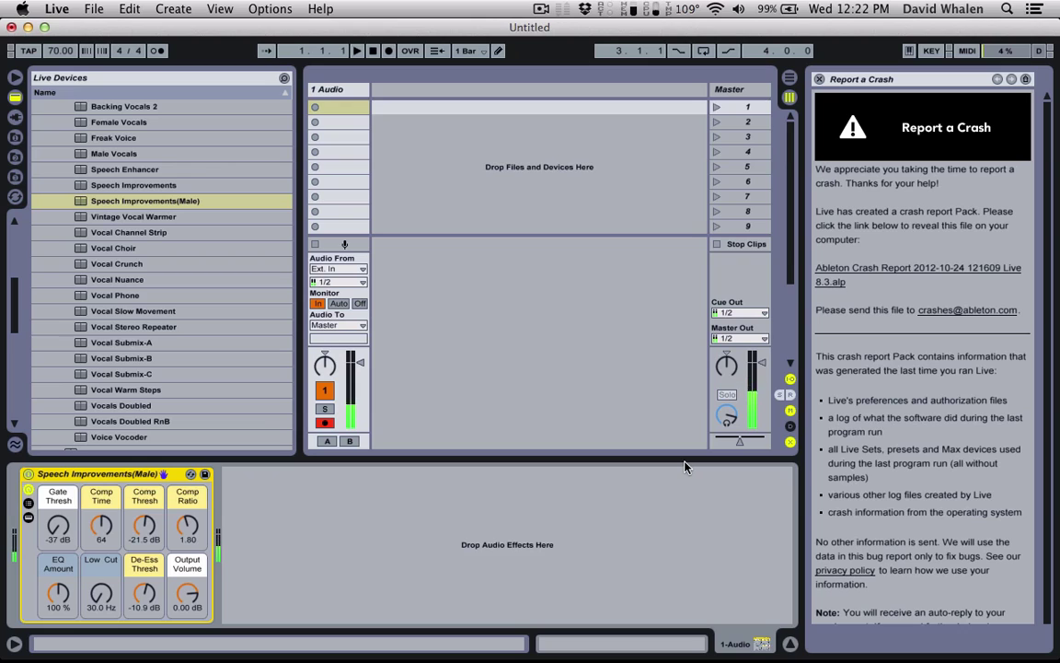
pyautogui.click(819, 81)
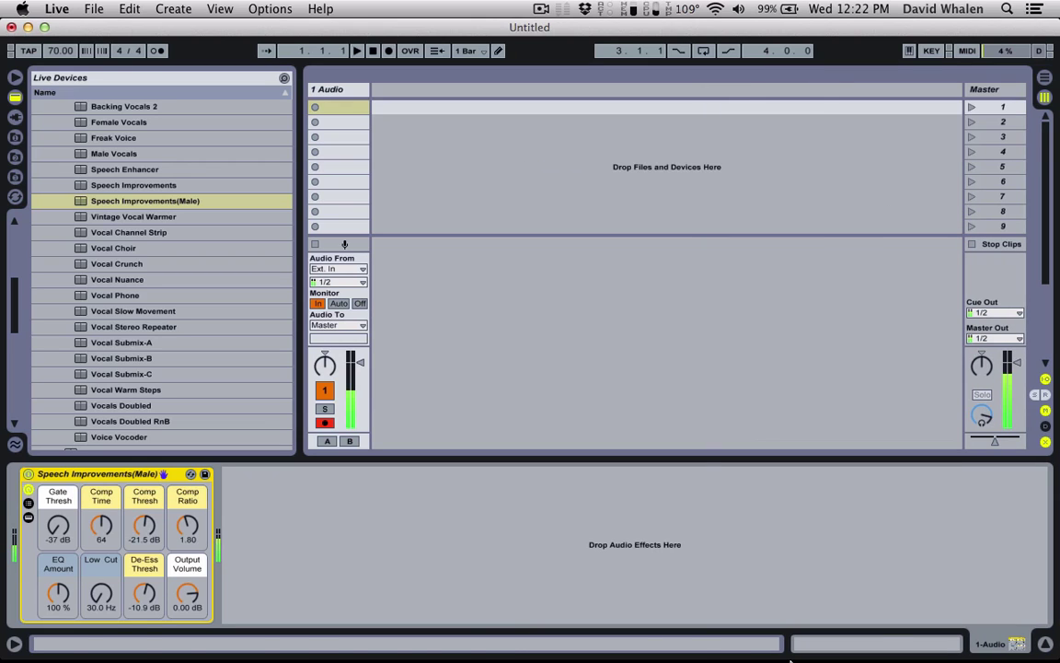
pyautogui.moveTo(791, 644)
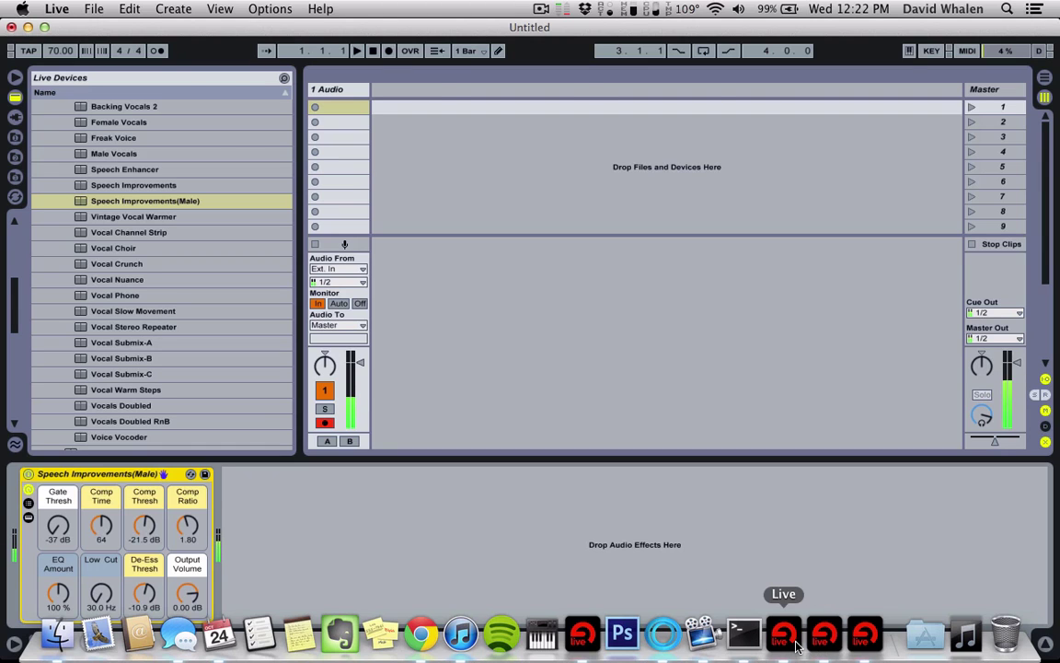
pyautogui.click(784, 639)
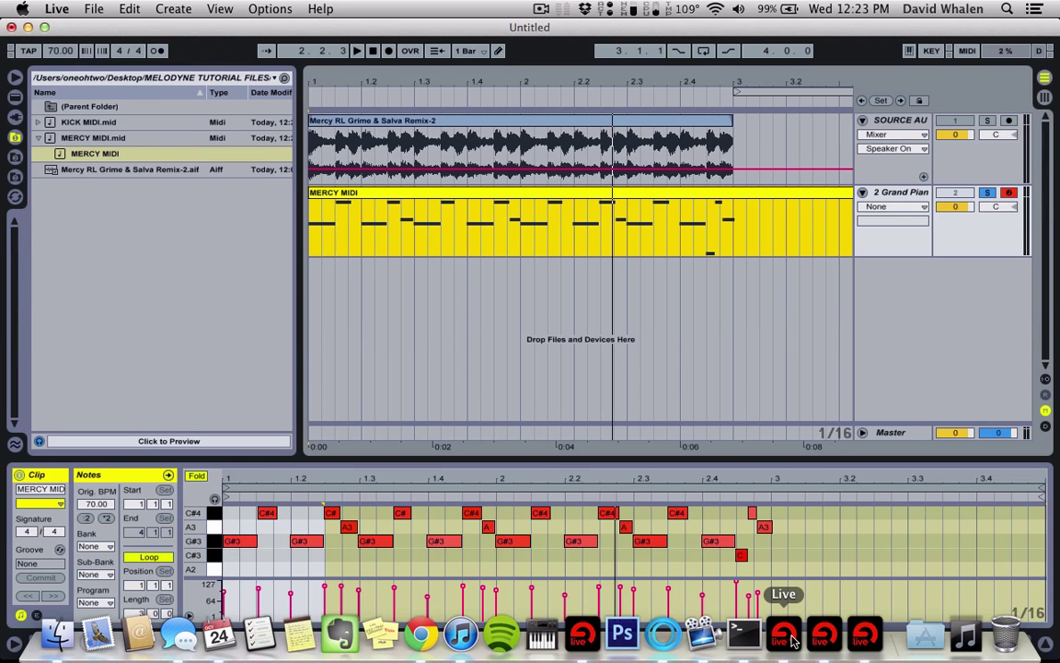